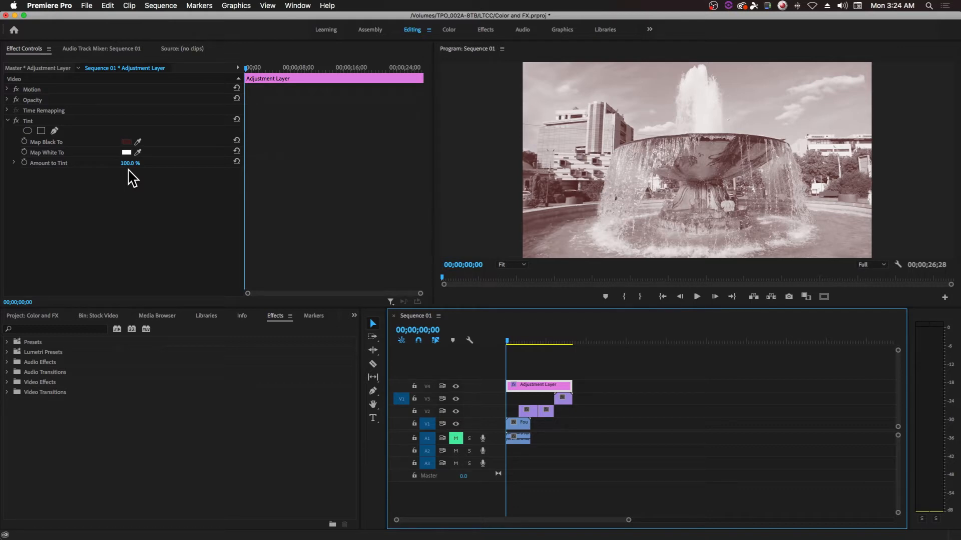
# Keyframe the adjustment layer's Amount to Tint at 100% at the start and 0% at 00;00;26;26
pyautogui.click(23, 162)
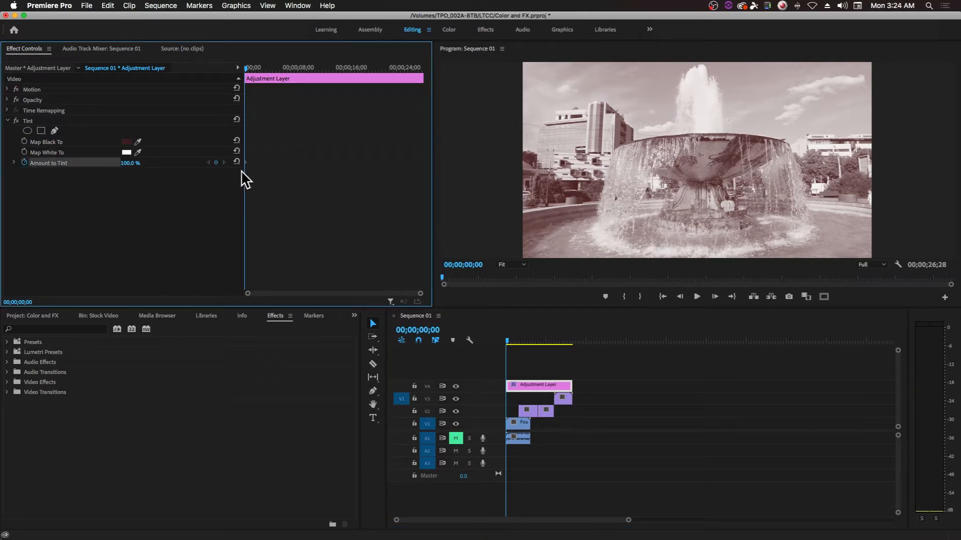
pyautogui.moveTo(246, 70); pyautogui.dragTo(294, 70)
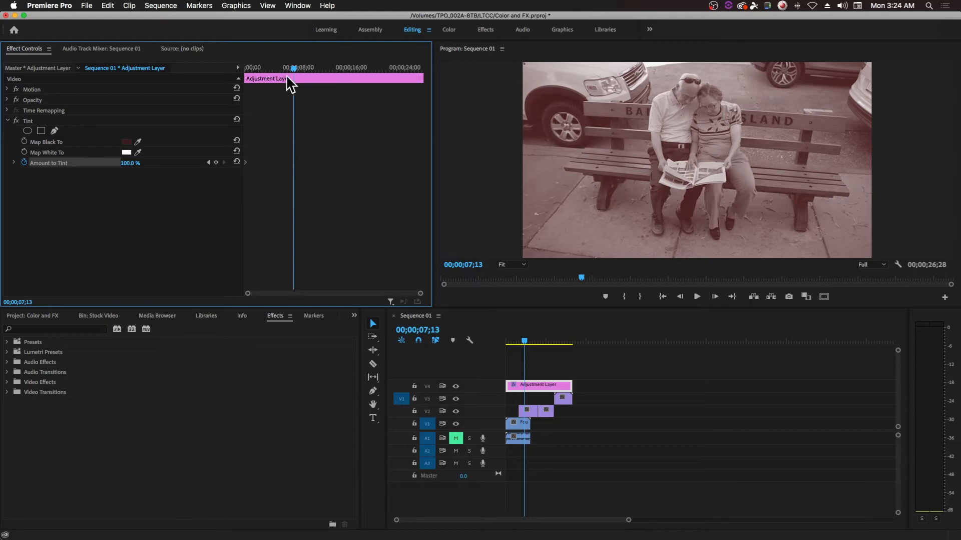
pyautogui.moveTo(283, 68); pyautogui.dragTo(424, 66)
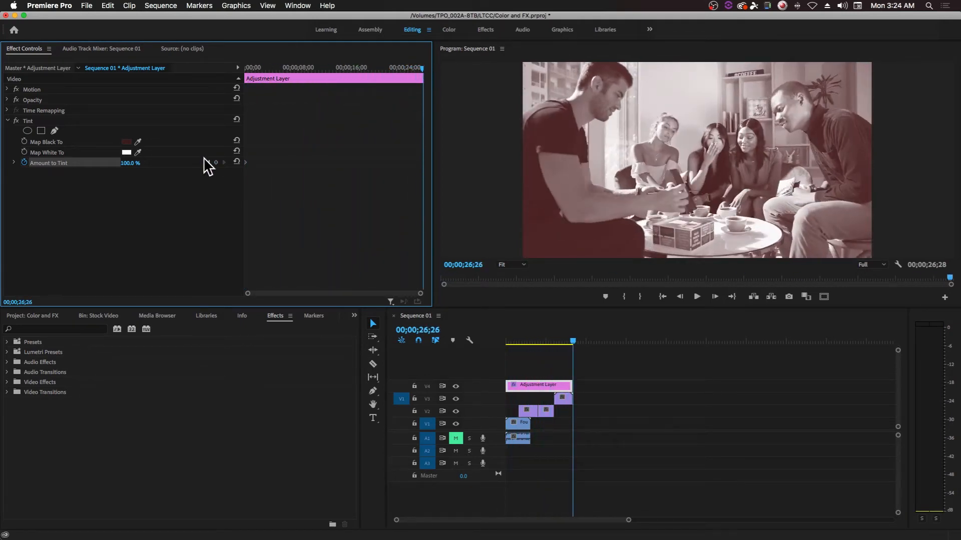
pyautogui.click(124, 163)
pyautogui.write('0')
pyautogui.press('Return')
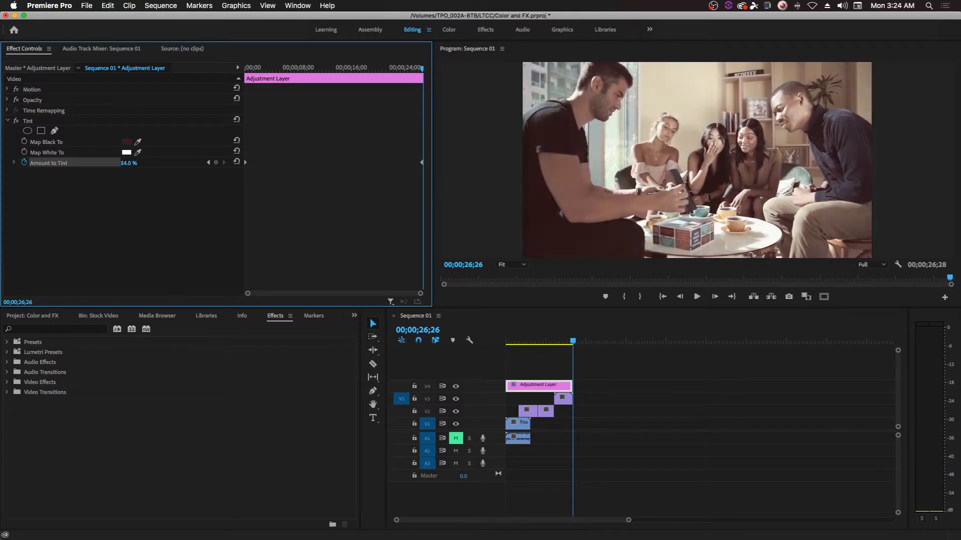
pyautogui.click(131, 161)
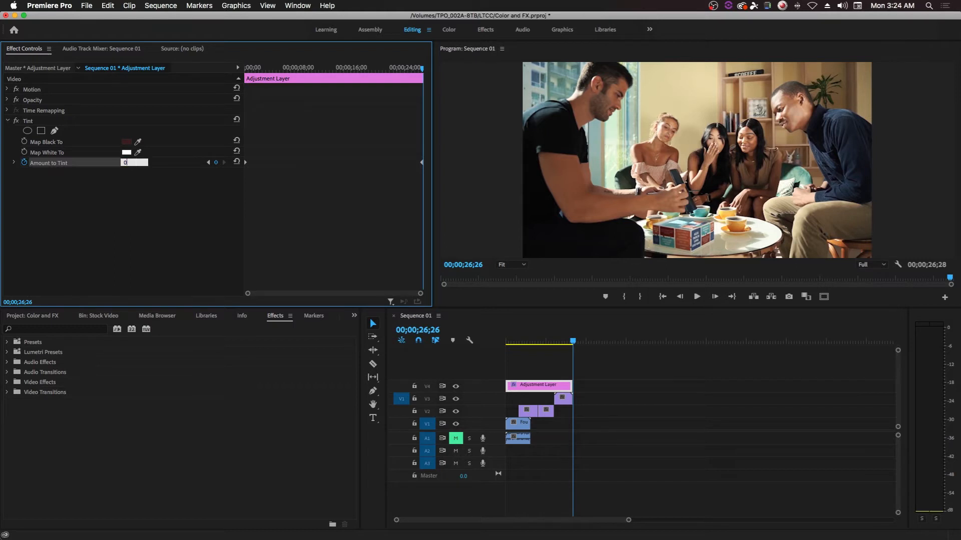
pyautogui.press('Return')
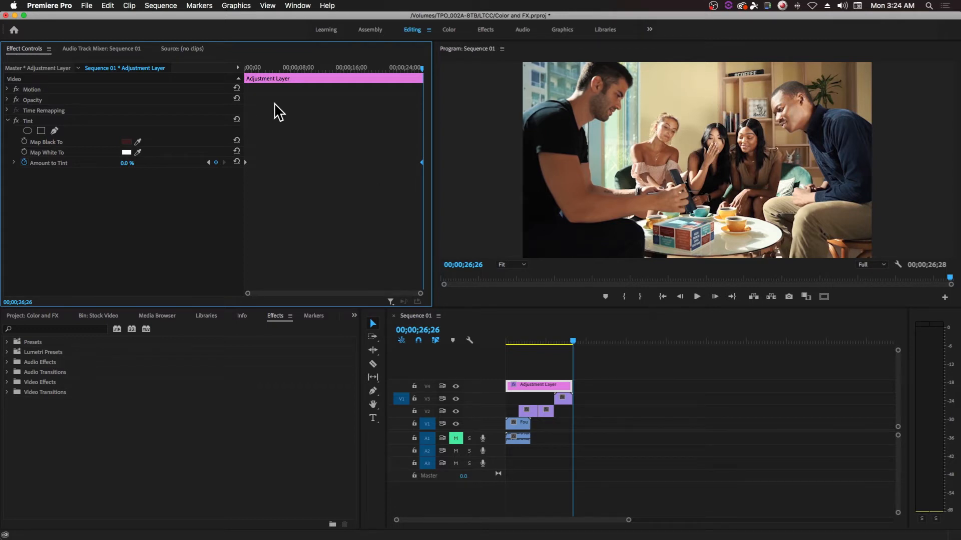
# Scrub through the whole adjustment layer to preview the tint fading between its two keyframes, returning to the start
pyautogui.click(246, 67)
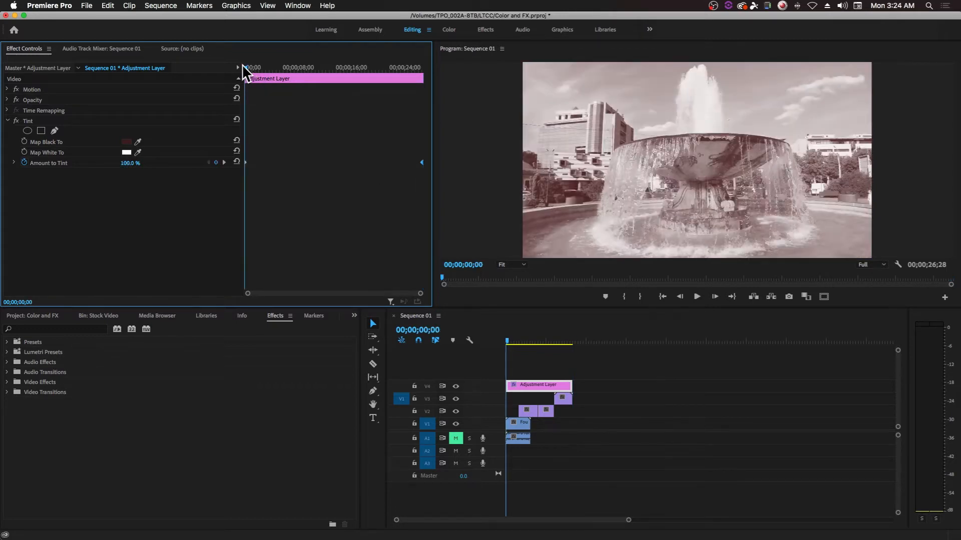
pyautogui.moveTo(245, 66); pyautogui.dragTo(237, 35)
pyautogui.moveTo(247, 66); pyautogui.dragTo(317, 77)
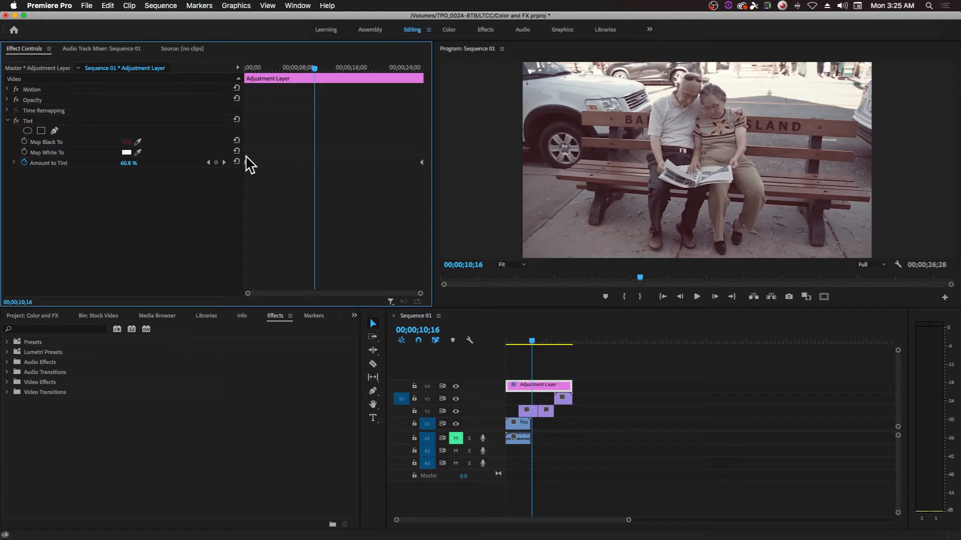
pyautogui.moveTo(254, 70)
pyautogui.mouseDown()
pyautogui.moveTo(239, 70)
pyautogui.moveTo(332, 74)
pyautogui.moveTo(243, 64)
pyautogui.mouseUp()
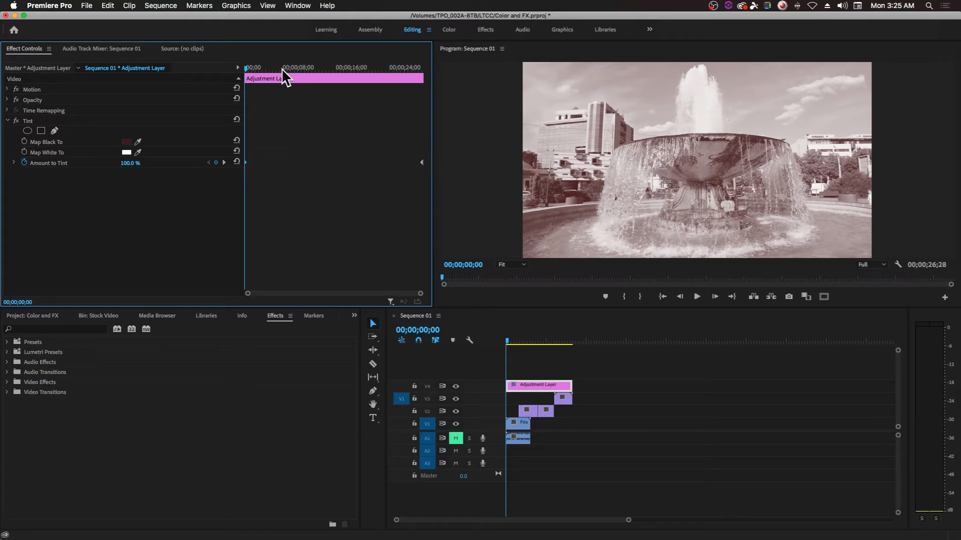
pyautogui.moveTo(251, 67); pyautogui.dragTo(440, 68)
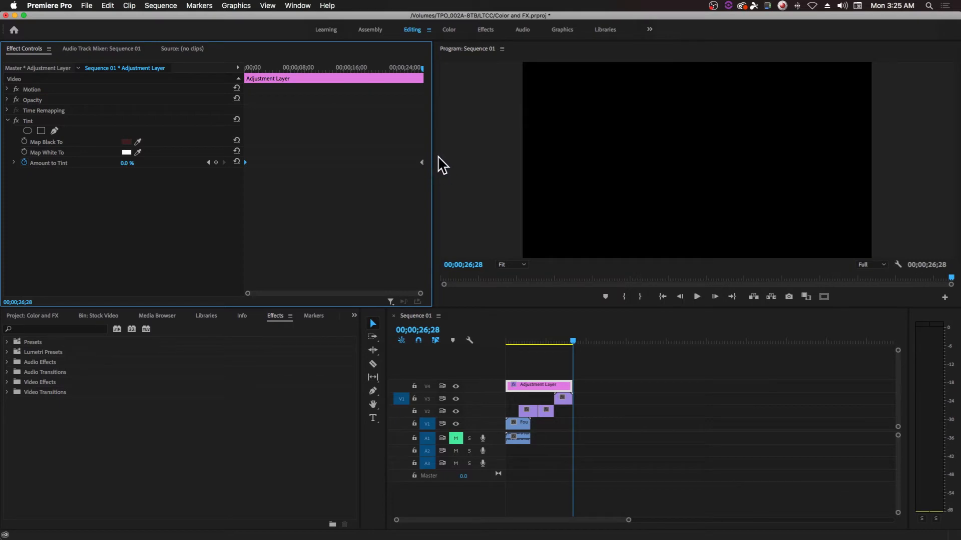
pyautogui.moveTo(403, 68); pyautogui.dragTo(302, 67)
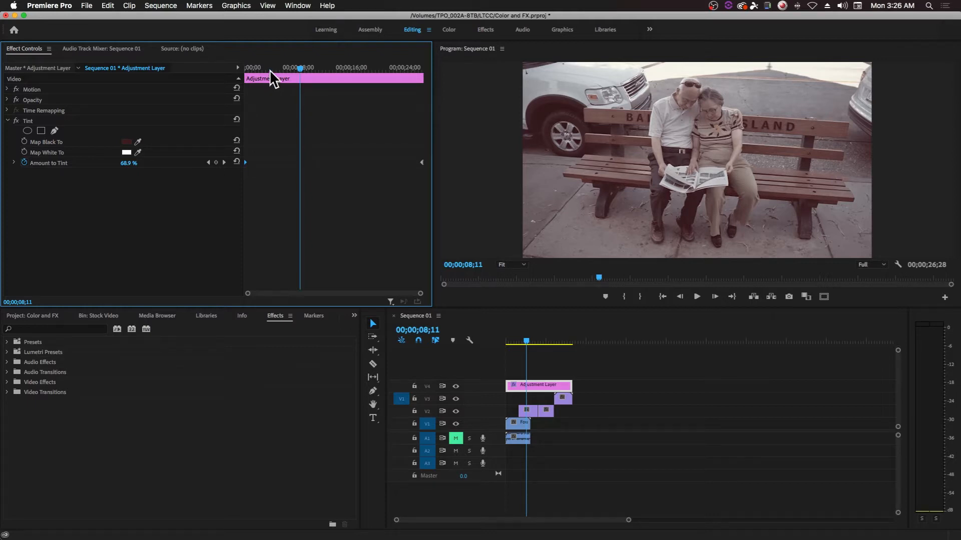
pyautogui.moveTo(269, 67); pyautogui.dragTo(239, 75)
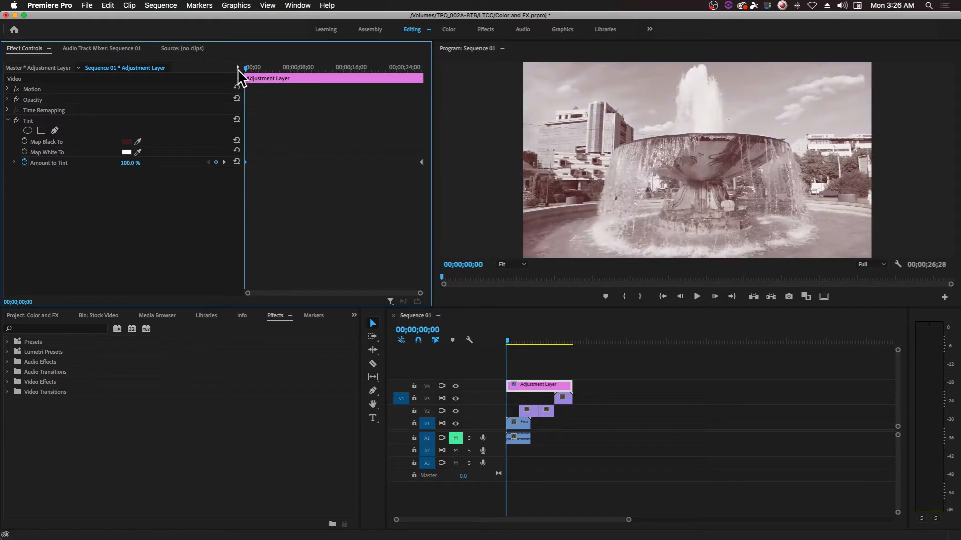
# Apply Ease Out to the first Amount to Tint keyframe and move it to 00;00;01;15
pyautogui.rightClick(245, 161)
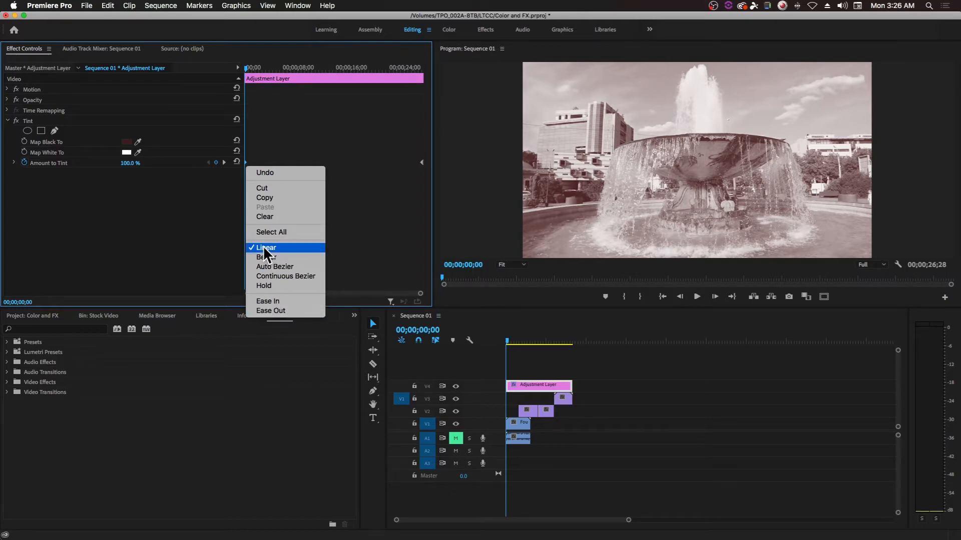
pyautogui.click(283, 310)
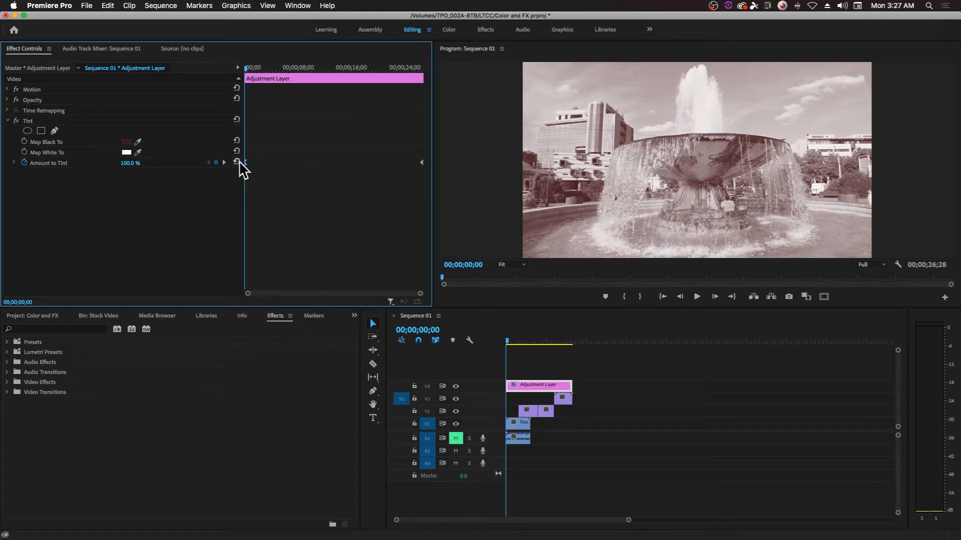
pyautogui.moveTo(245, 165); pyautogui.dragTo(253, 165)
pyautogui.click(224, 162)
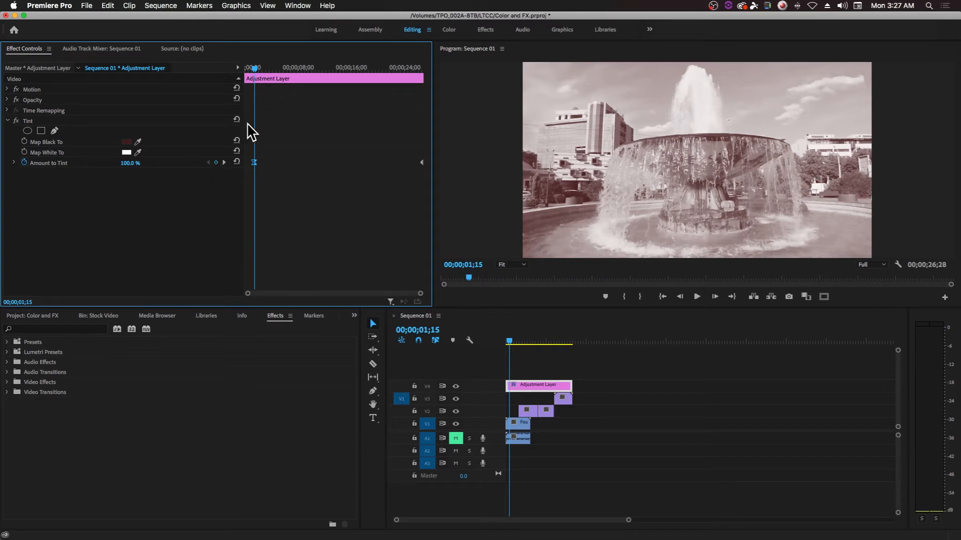
# Add an Amount to Tint keyframe at 00;00;12;21 and slide it closer to the end keyframe
pyautogui.click(223, 162)
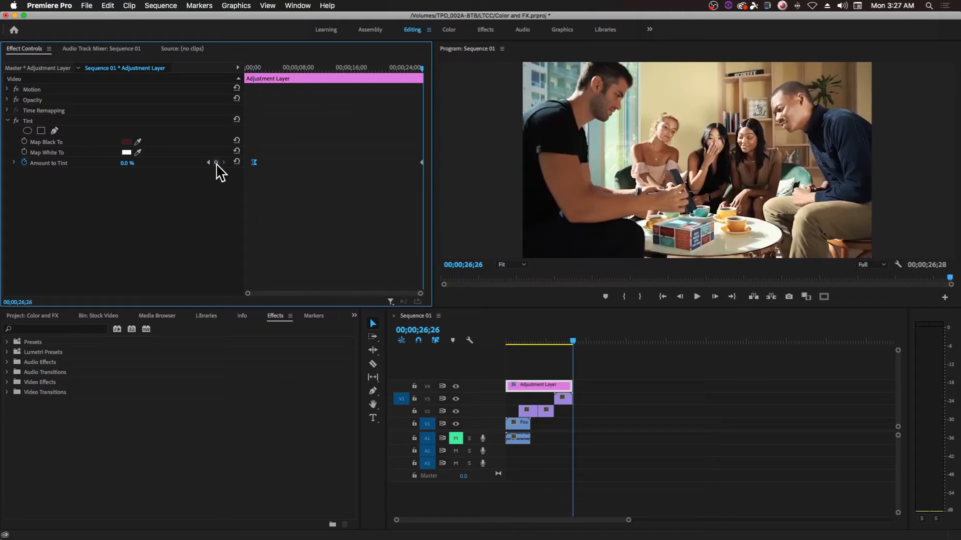
pyautogui.moveTo(339, 66); pyautogui.dragTo(330, 66)
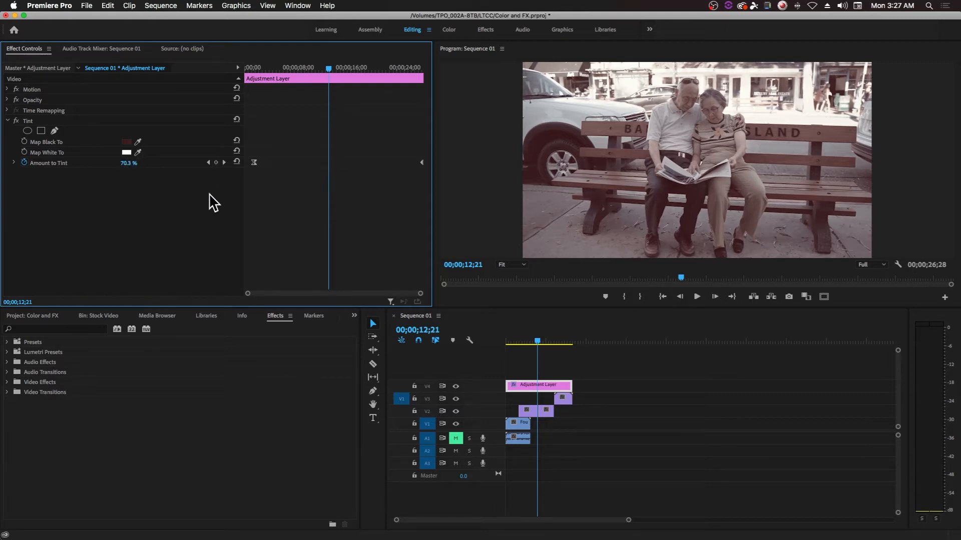
pyautogui.click(216, 163)
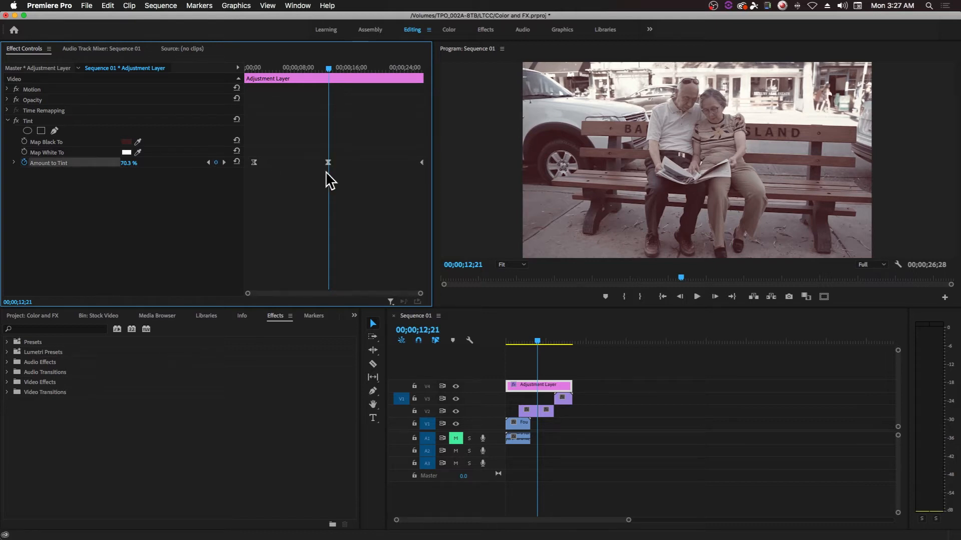
pyautogui.moveTo(328, 163); pyautogui.dragTo(347, 171)
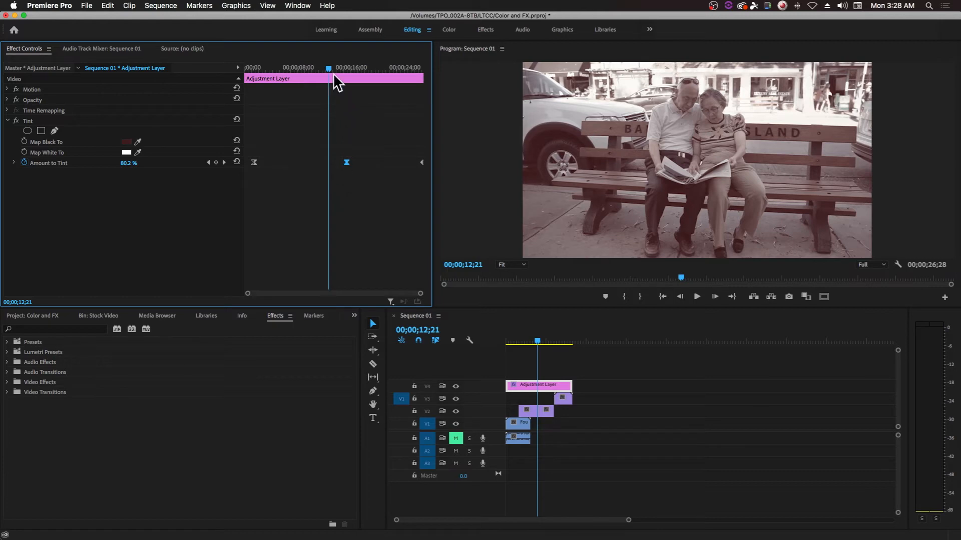
pyautogui.moveTo(327, 68)
pyautogui.mouseDown()
pyautogui.moveTo(376, 69)
pyautogui.moveTo(317, 77)
pyautogui.mouseUp()
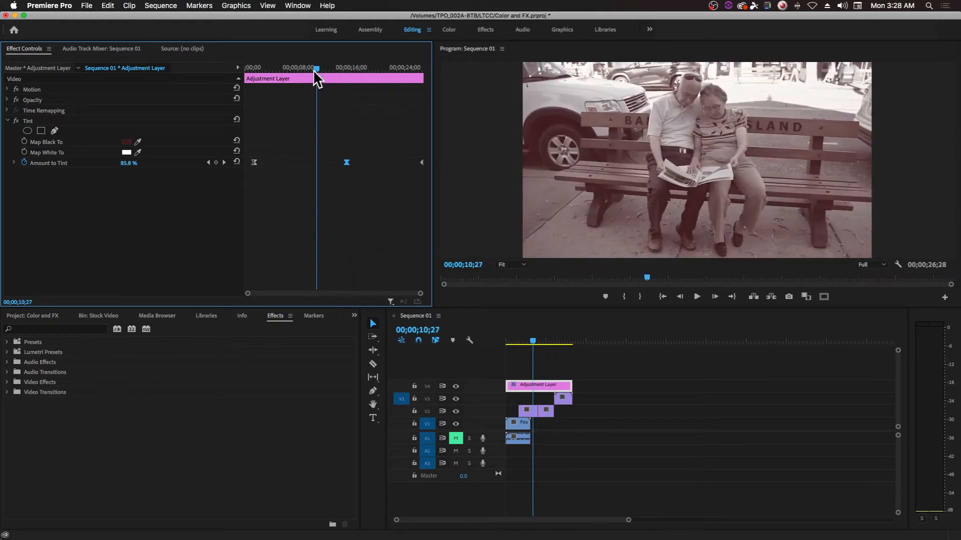
# Delete the middle Amount to Tint keyframe
pyautogui.rightClick(347, 161)
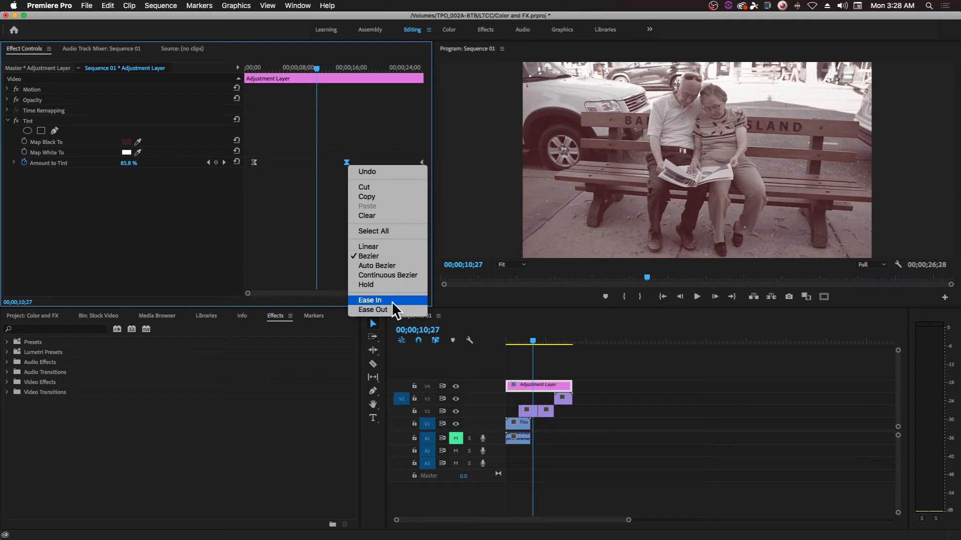
pyautogui.click(302, 189)
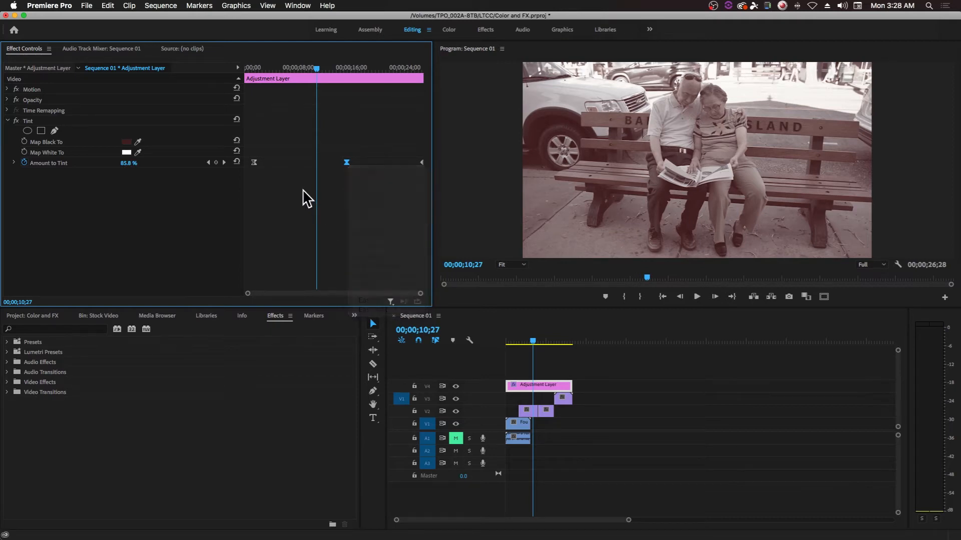
pyautogui.press('Delete')
# Move the first Amount to Tint keyframe to about 00;00;08;00 and check the delayed fade across the sequence
pyautogui.moveTo(288, 66); pyautogui.dragTo(266, 50)
pyautogui.moveTo(253, 162); pyautogui.dragTo(296, 161)
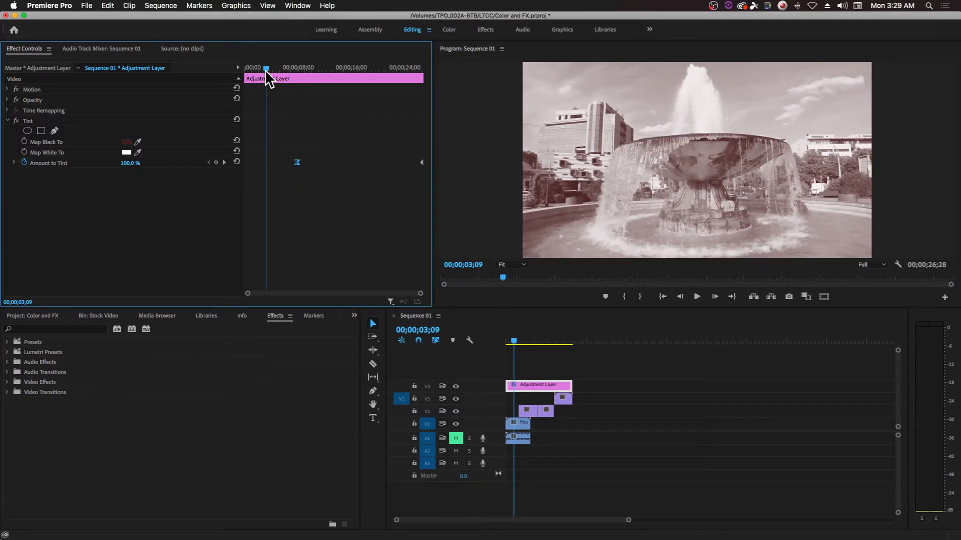
pyautogui.moveTo(264, 64); pyautogui.dragTo(424, 90)
pyautogui.press('Home')
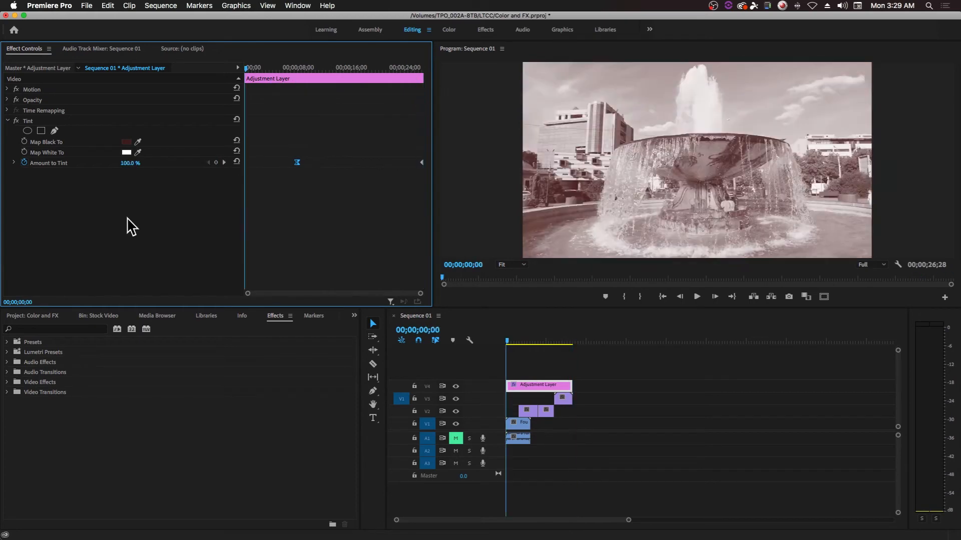
# Collapse the Tint settings, hide track V4 with the adjustment layer, and select the Fountain clip on V1
pyautogui.click(29, 121)
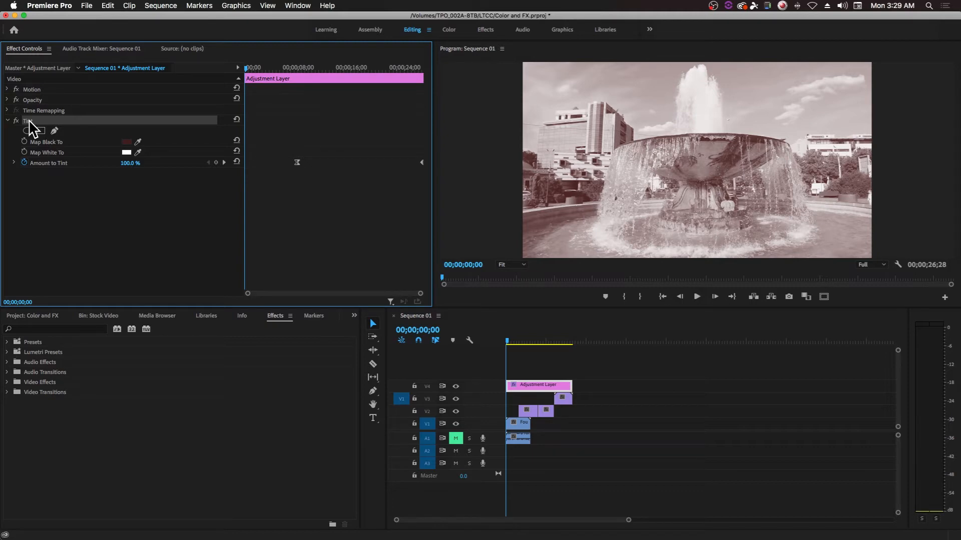
pyautogui.click(8, 120)
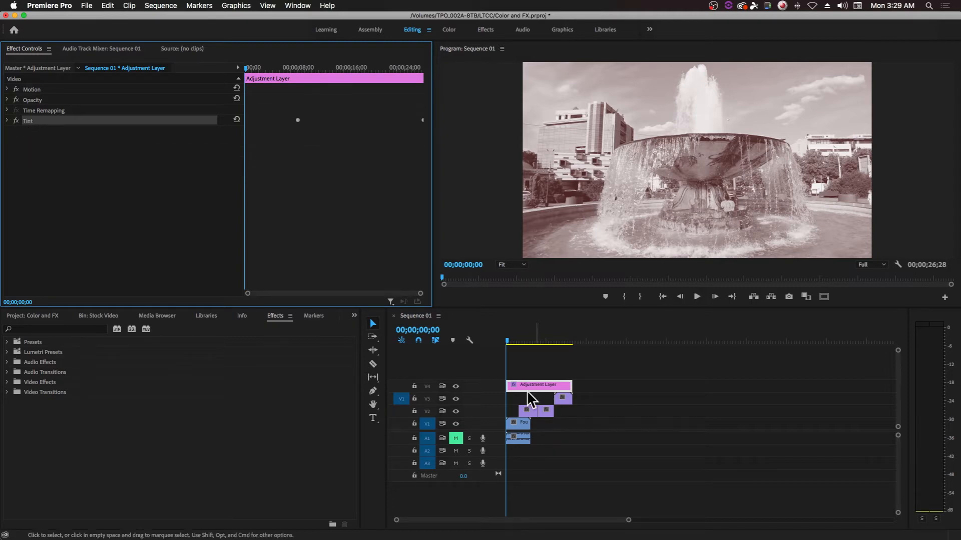
pyautogui.click(455, 386)
pyautogui.click(508, 336)
pyautogui.click(519, 424)
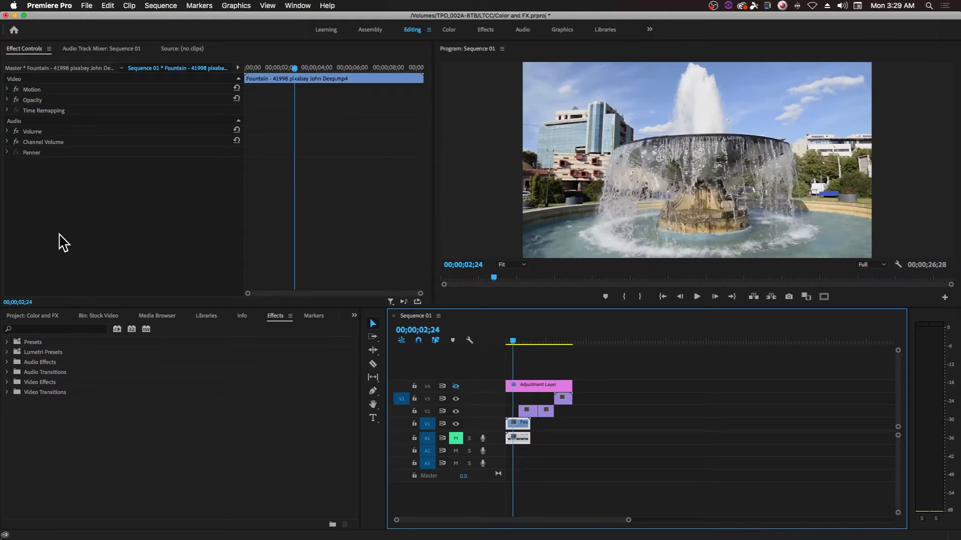
# Keyframe the Fountain clip's Scale at 100 at the clip start and increase it at 00;00;05;27
pyautogui.click(7, 89)
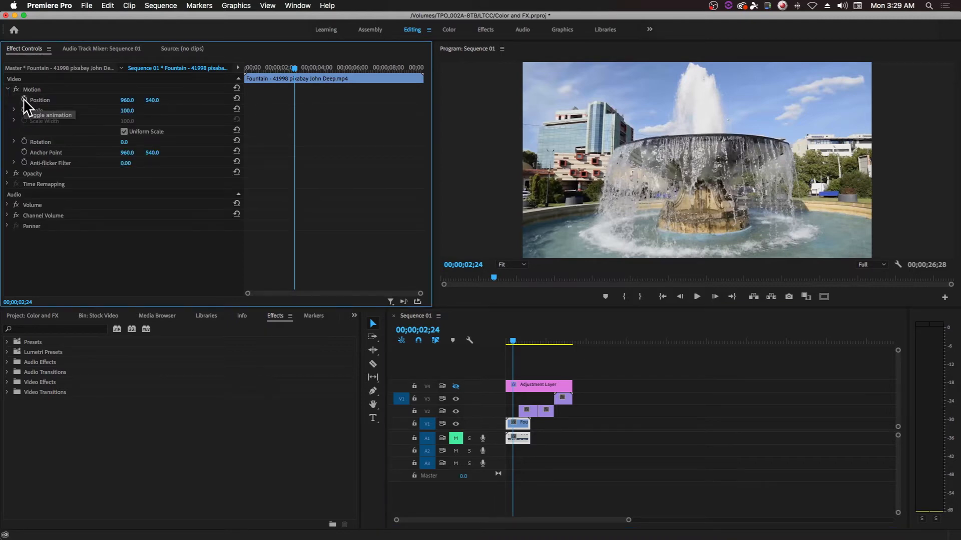
pyautogui.moveTo(281, 67); pyautogui.dragTo(229, 70)
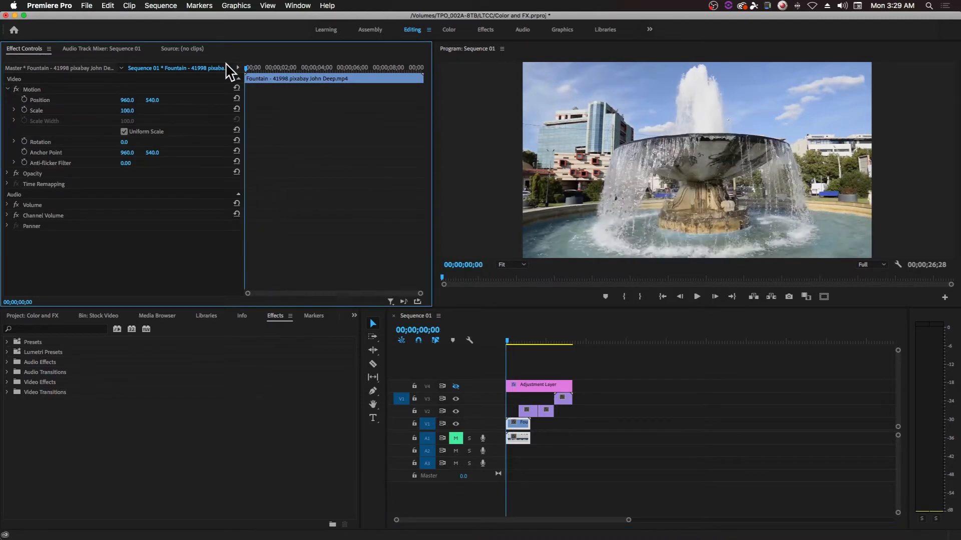
pyautogui.click(23, 109)
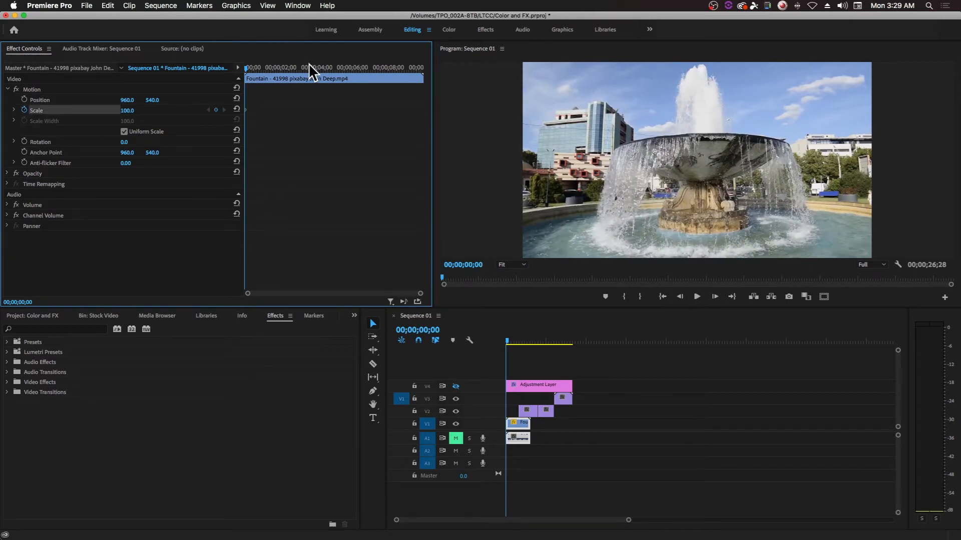
pyautogui.moveTo(310, 64); pyautogui.dragTo(351, 76)
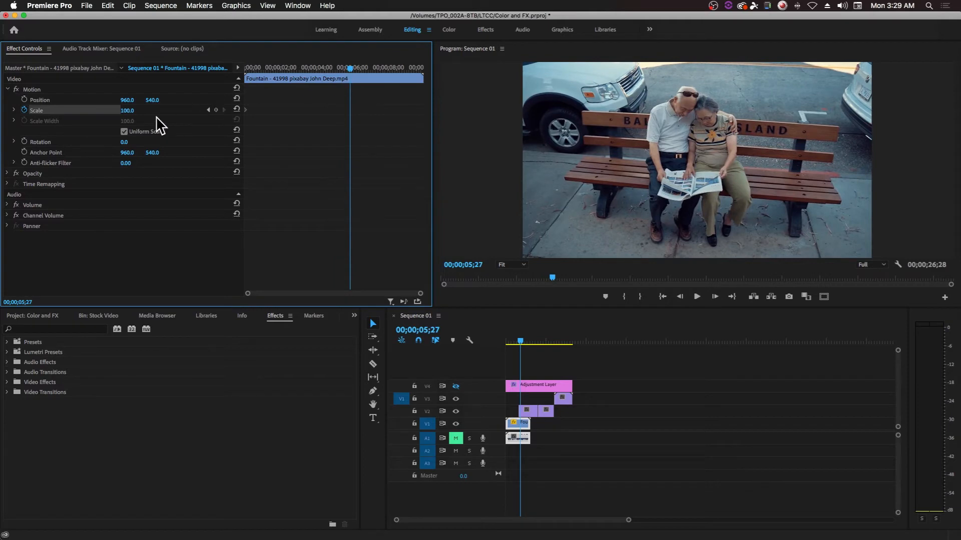
pyautogui.moveTo(127, 110); pyautogui.dragTo(135, 111)
pyautogui.click(245, 66)
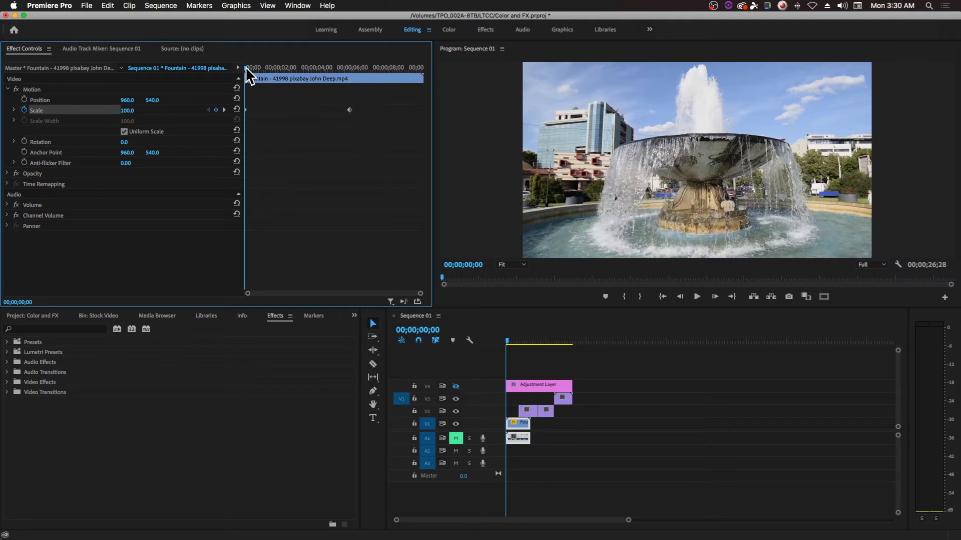
pyautogui.moveTo(245, 67); pyautogui.dragTo(207, 193)
# Keyframe the Fountain clip's Position at 960, 540 at the start and 960, 1629 at 00;00;05;02
pyautogui.click(24, 100)
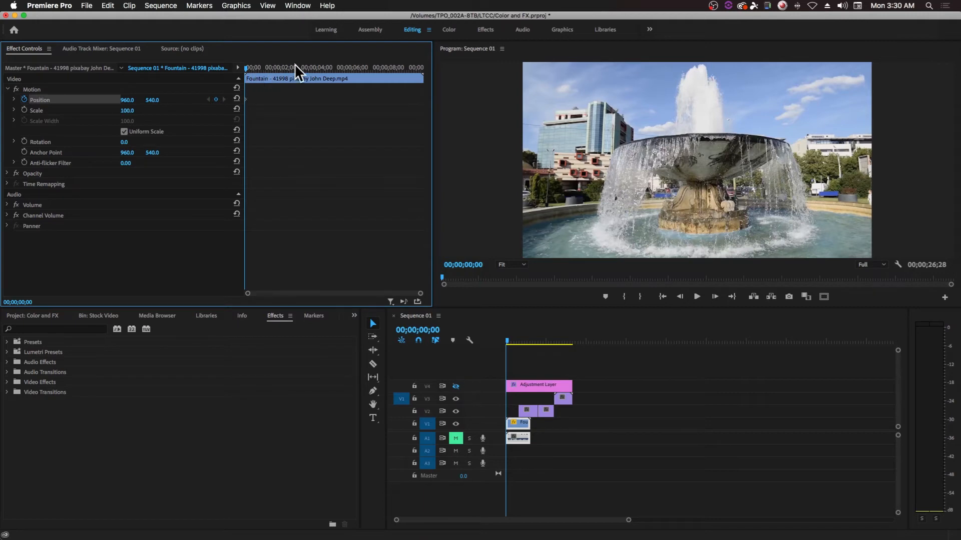
pyautogui.moveTo(365, 67); pyautogui.dragTo(335, 64)
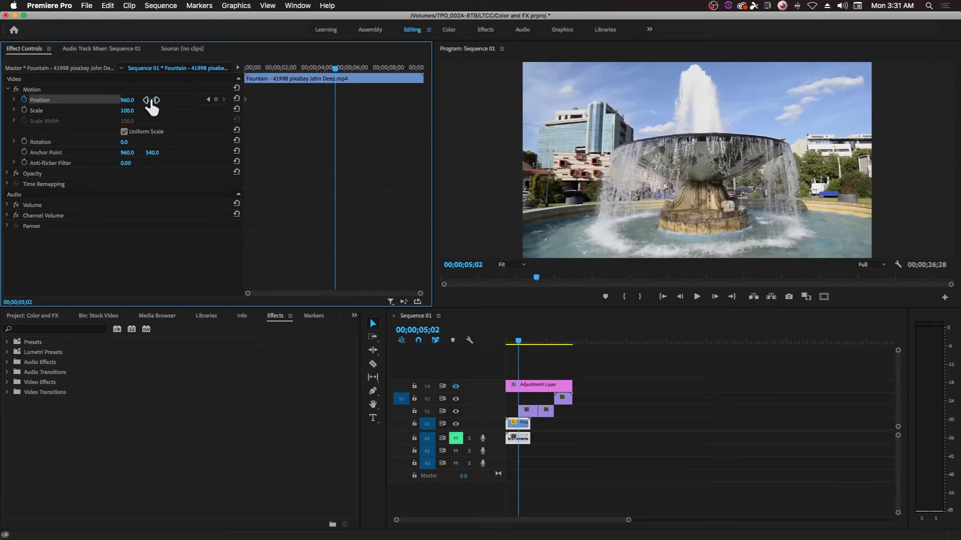
pyautogui.moveTo(154, 100); pyautogui.dragTo(691, 100)
pyautogui.moveTo(153, 100); pyautogui.dragTo(154, 100)
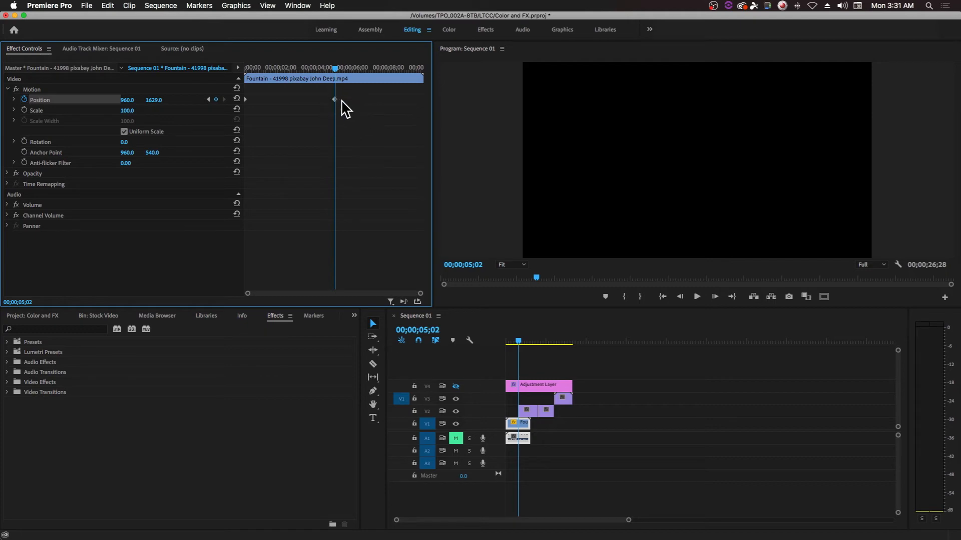
# Check the Fountain clip's Position animation by scrubbing through it and undo the Position keyframes
pyautogui.moveTo(322, 67)
pyautogui.mouseDown()
pyautogui.moveTo(241, 64)
pyautogui.moveTo(363, 71)
pyautogui.moveTo(262, 60)
pyautogui.moveTo(325, 65)
pyautogui.moveTo(286, 64)
pyautogui.moveTo(315, 60)
pyautogui.mouseUp()
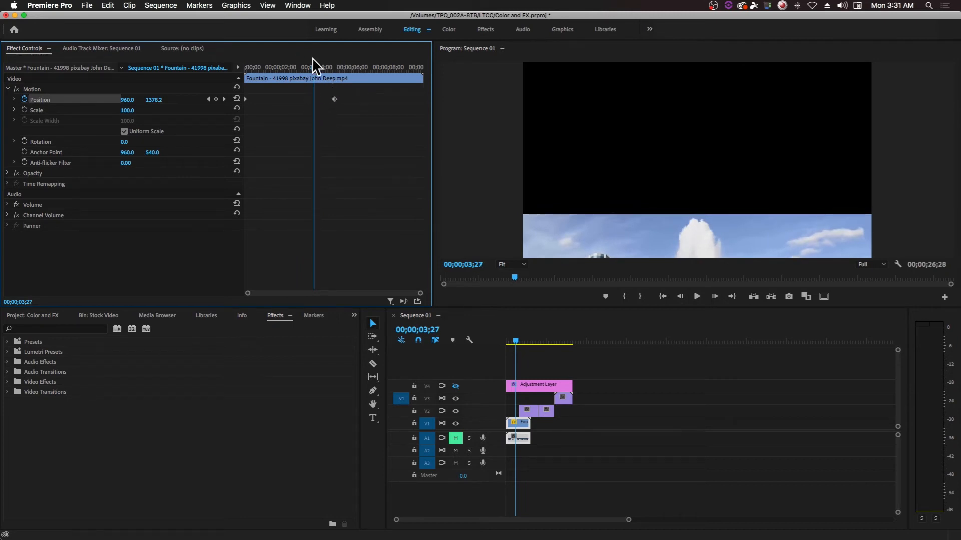
pyautogui.moveTo(308, 68); pyautogui.dragTo(233, 66)
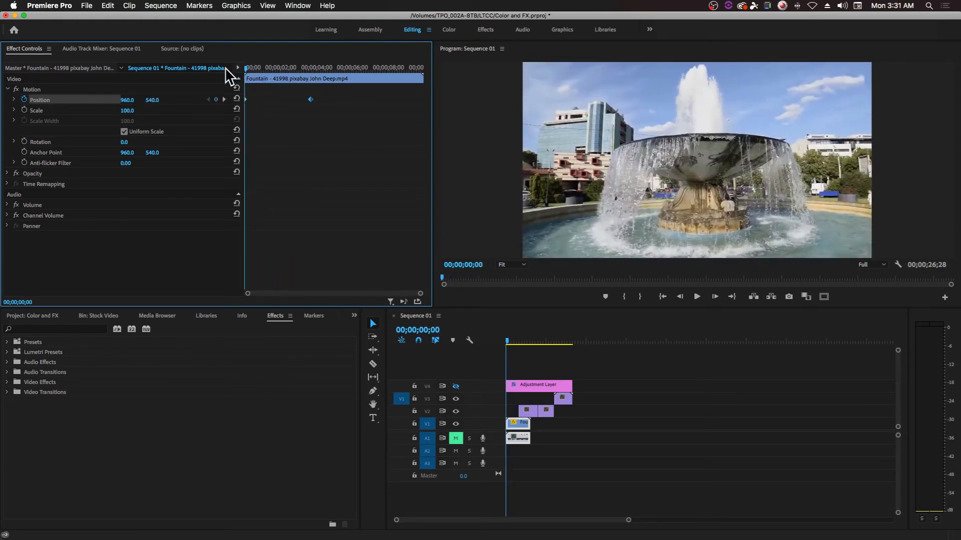
pyautogui.press('super+z')
pyautogui.press('super+s')
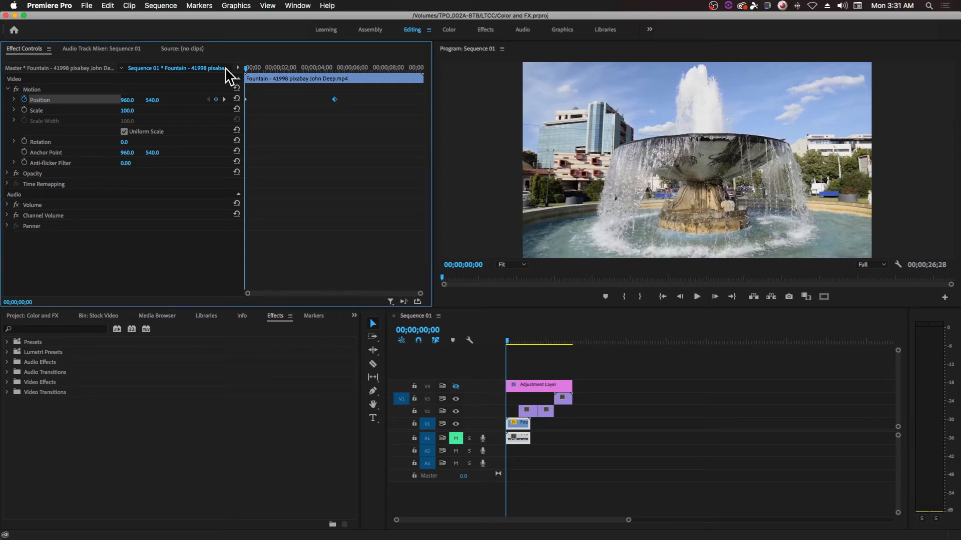
pyautogui.press('super+z')
pyautogui.press('super+z')
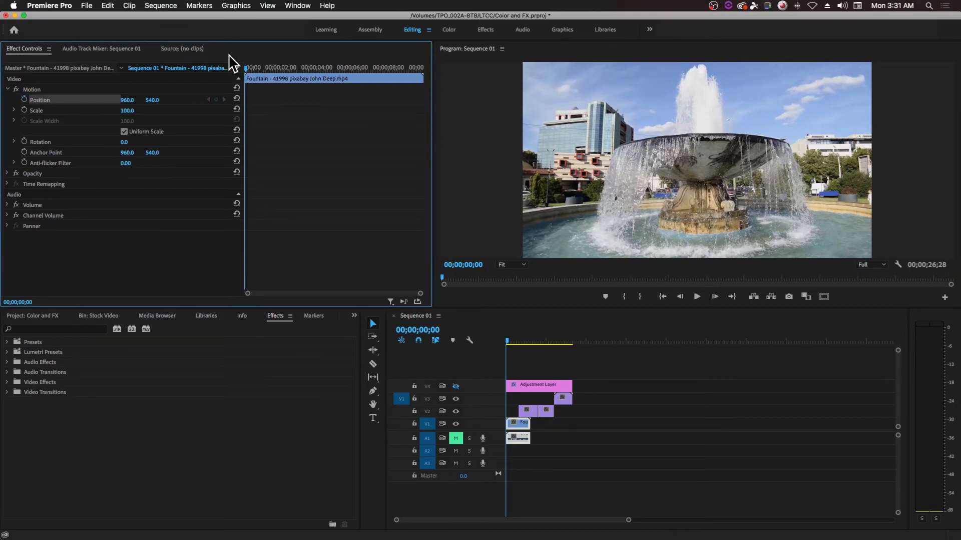
# Try repositioning the Fountain clip directly in the program frame, to about 469.7, 399.5, and undo the move
pyautogui.click(29, 89)
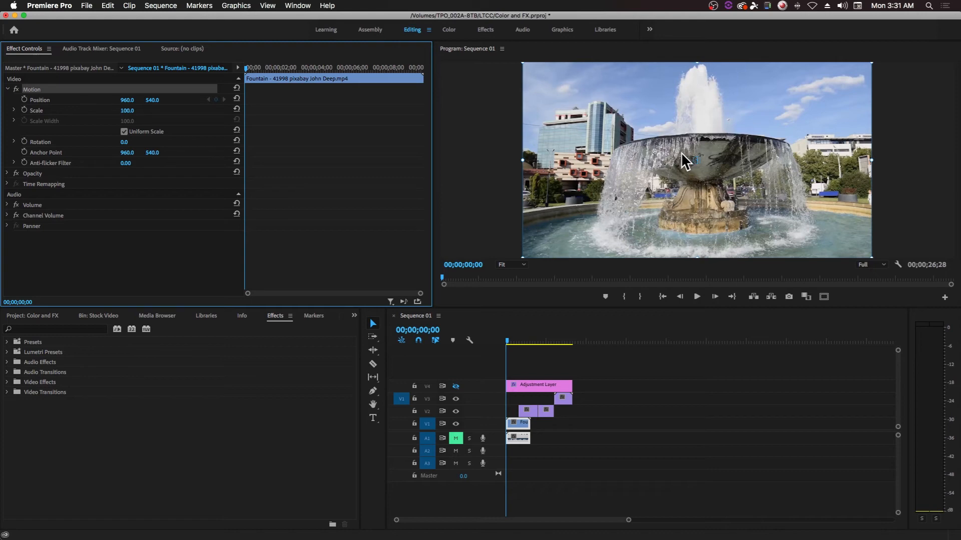
pyautogui.click(674, 187)
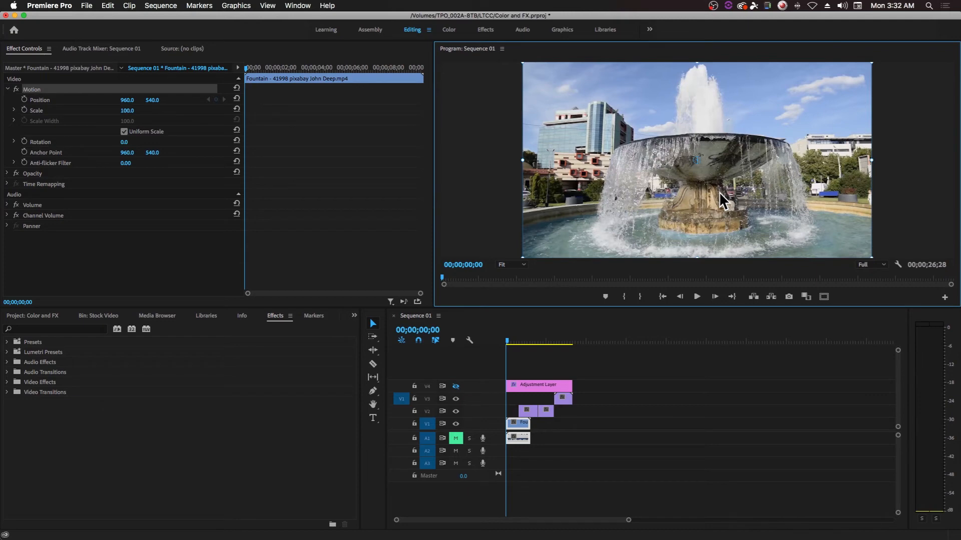
pyautogui.moveTo(719, 191); pyautogui.dragTo(630, 167)
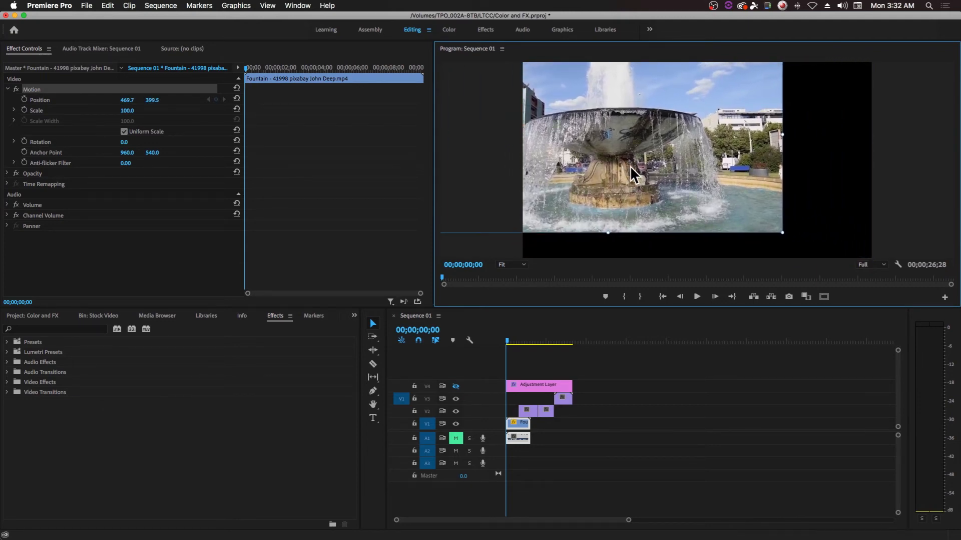
pyautogui.click(32, 89)
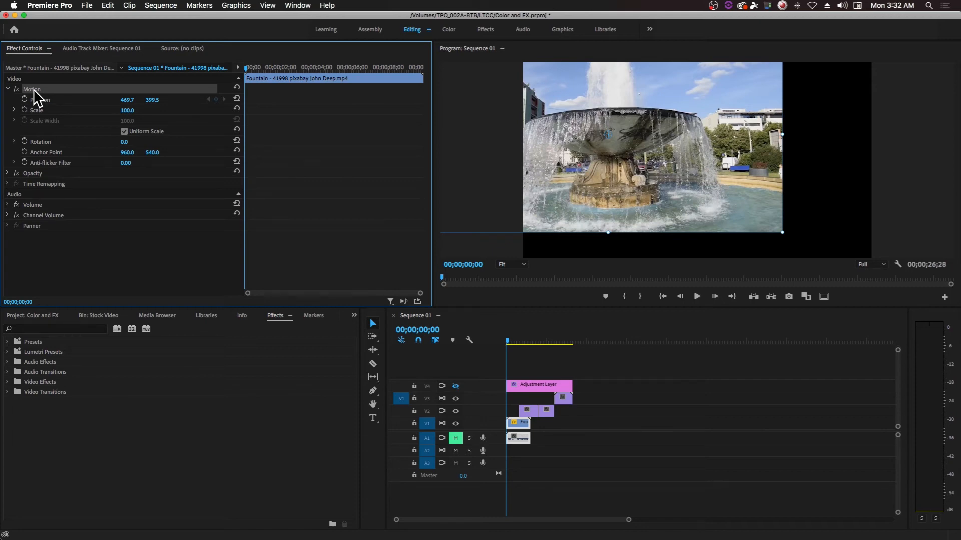
pyautogui.press('super+z')
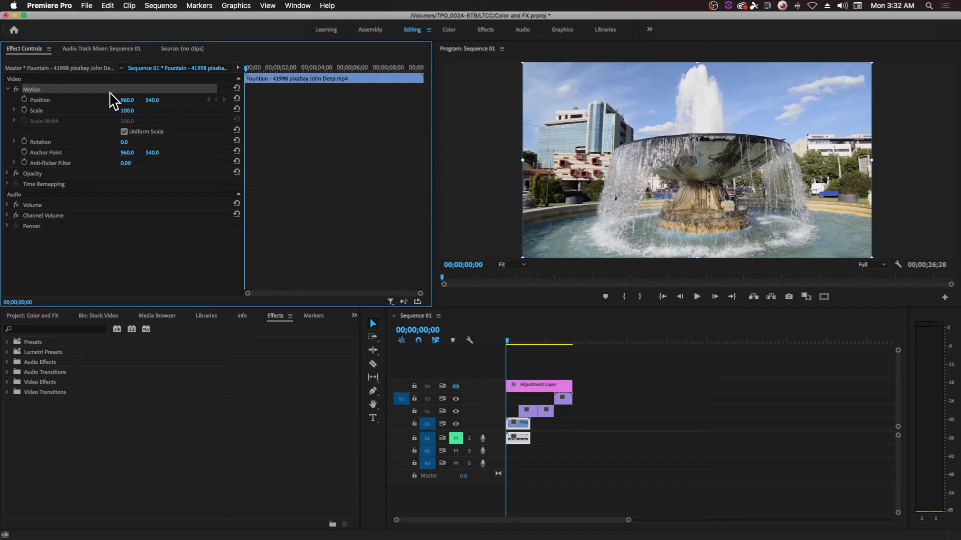
# Start Position and Scale keyframes at the Fountain clip's start and move the image to about 1596.3, 294.8 at 00;00;04;12
pyautogui.click(24, 99)
pyautogui.click(24, 109)
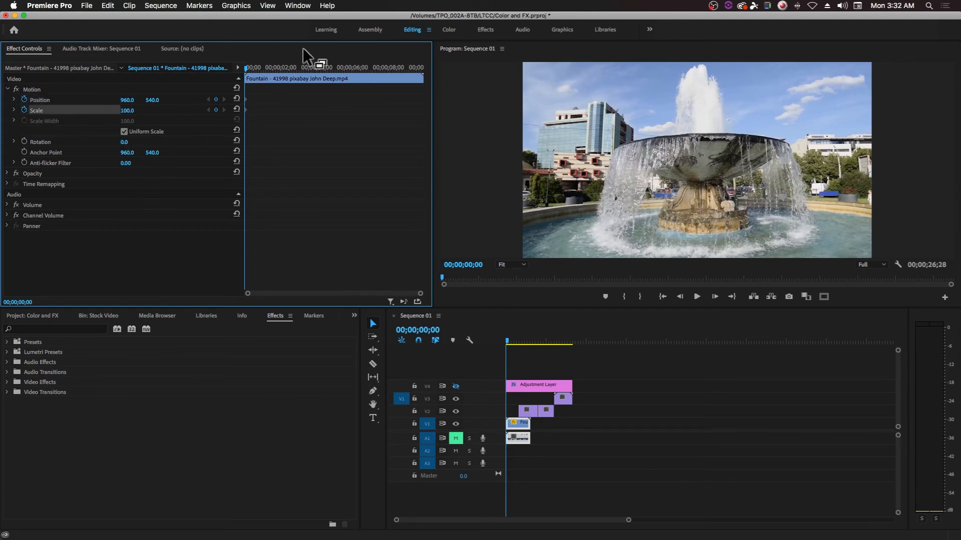
pyautogui.moveTo(321, 65)
pyautogui.mouseDown()
pyautogui.moveTo(361, 65)
pyautogui.moveTo(311, 65)
pyautogui.moveTo(323, 65)
pyautogui.mouseUp()
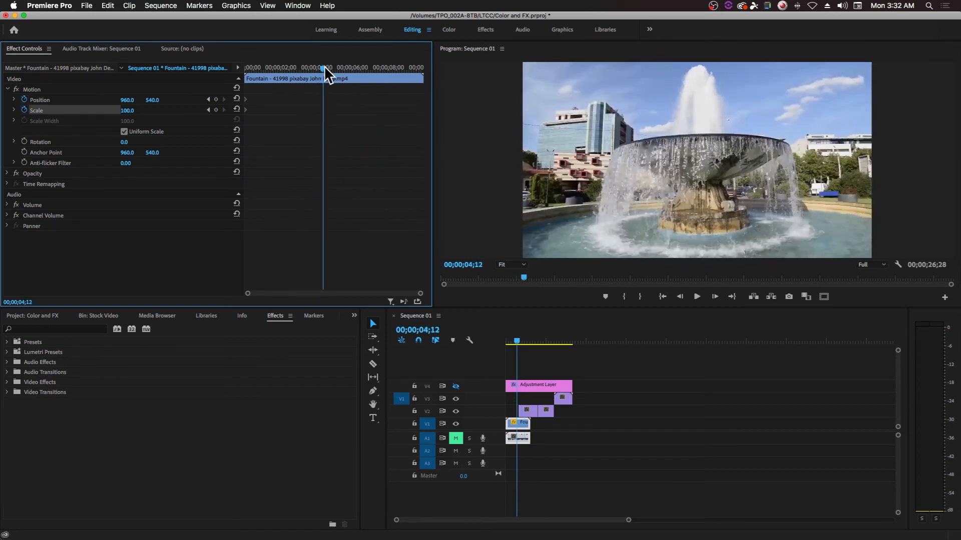
pyautogui.click(31, 90)
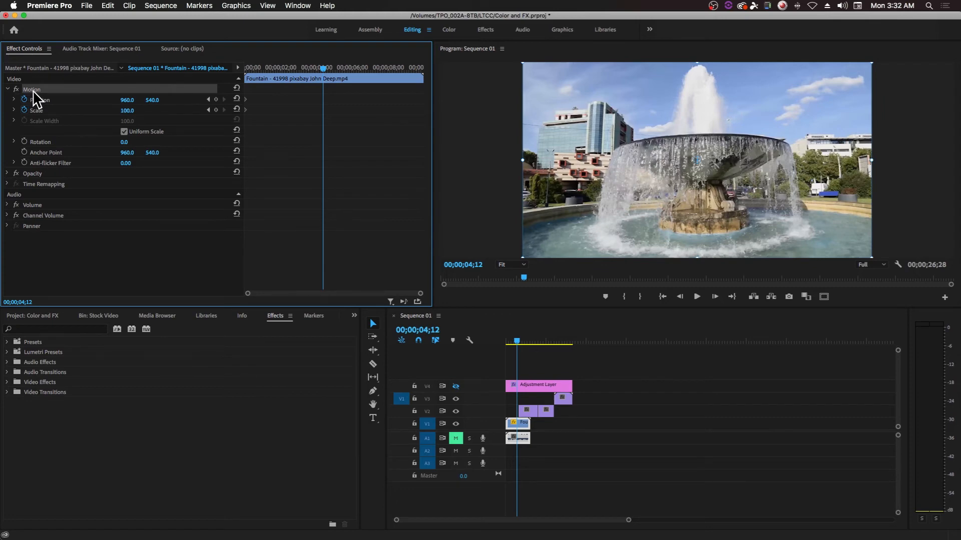
pyautogui.click(650, 211)
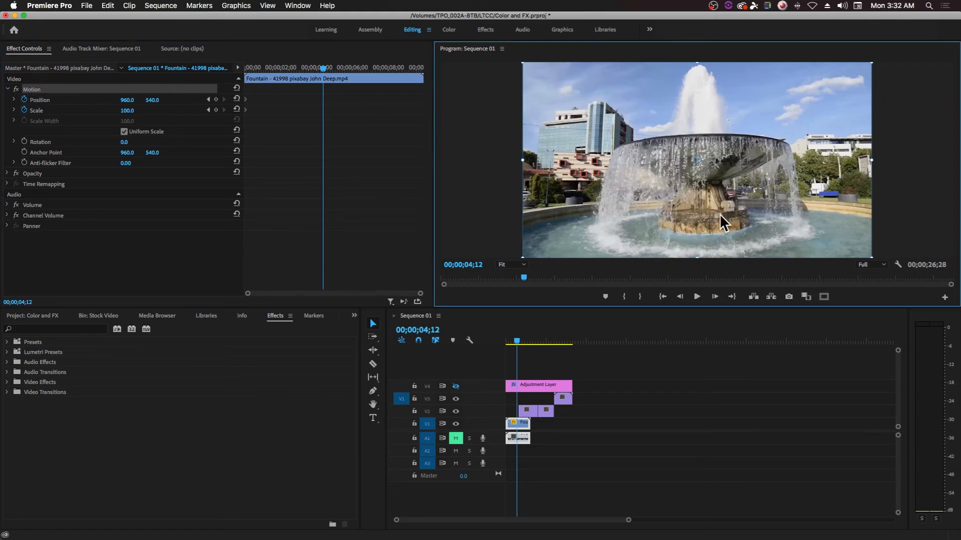
pyautogui.moveTo(632, 187); pyautogui.dragTo(748, 144)
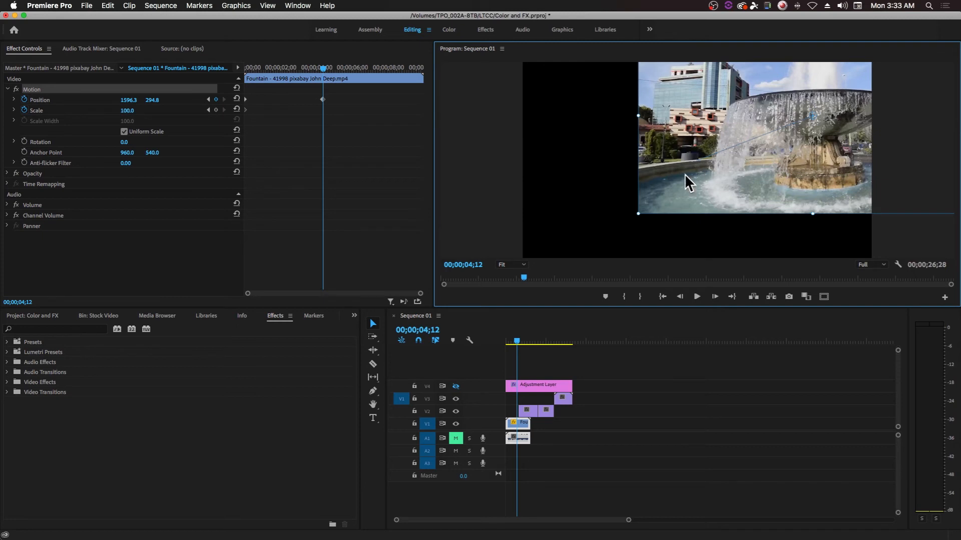
# Shrink the Fountain image to a Scale of about 31.1 at 00;00;04;12 and move it up to Position 1596.3, 187.3
pyautogui.moveTo(637, 214); pyautogui.dragTo(735, 145)
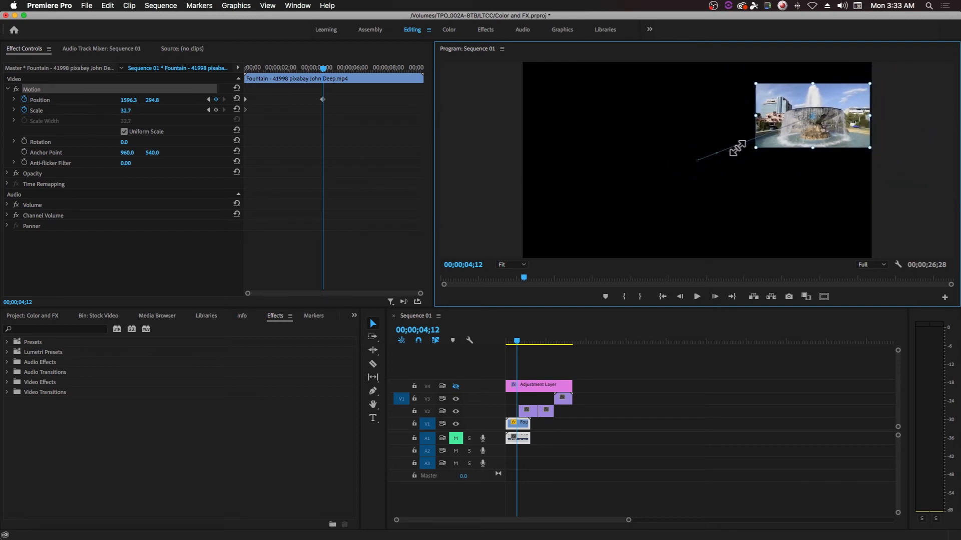
pyautogui.moveTo(826, 132); pyautogui.dragTo(825, 112)
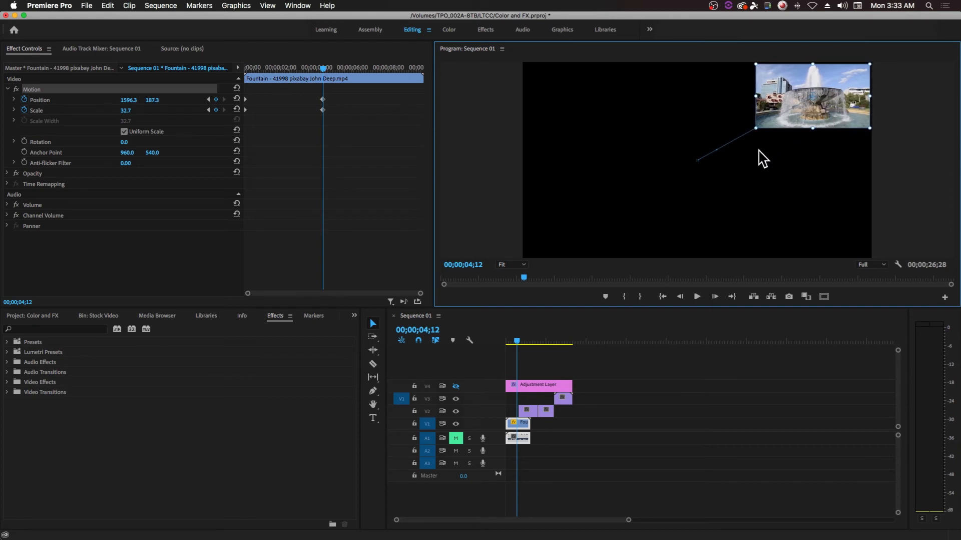
pyautogui.moveTo(754, 133); pyautogui.dragTo(759, 129)
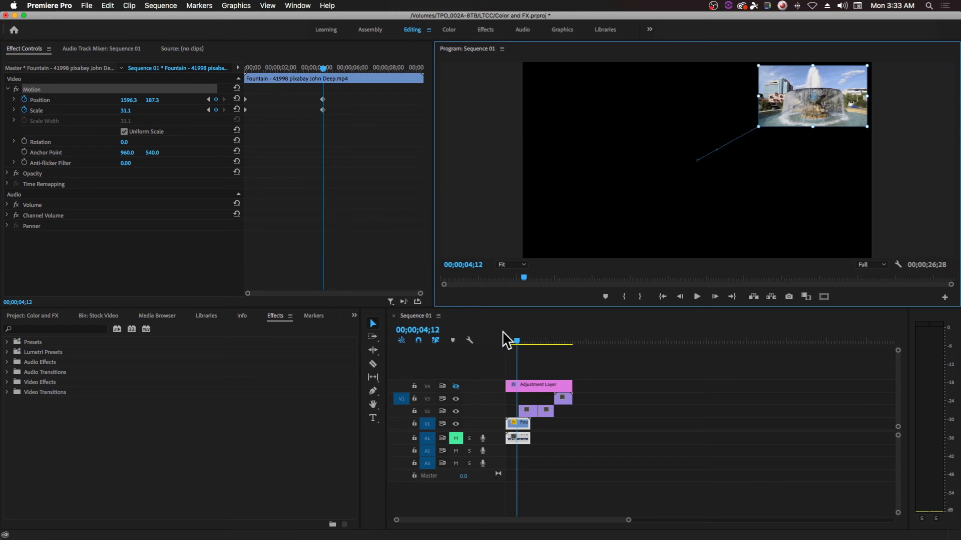
# Play the sequence from the beginning to review the combined Position and Scale animation, and return to the start
pyautogui.moveTo(512, 339); pyautogui.dragTo(497, 339)
pyautogui.press('space')
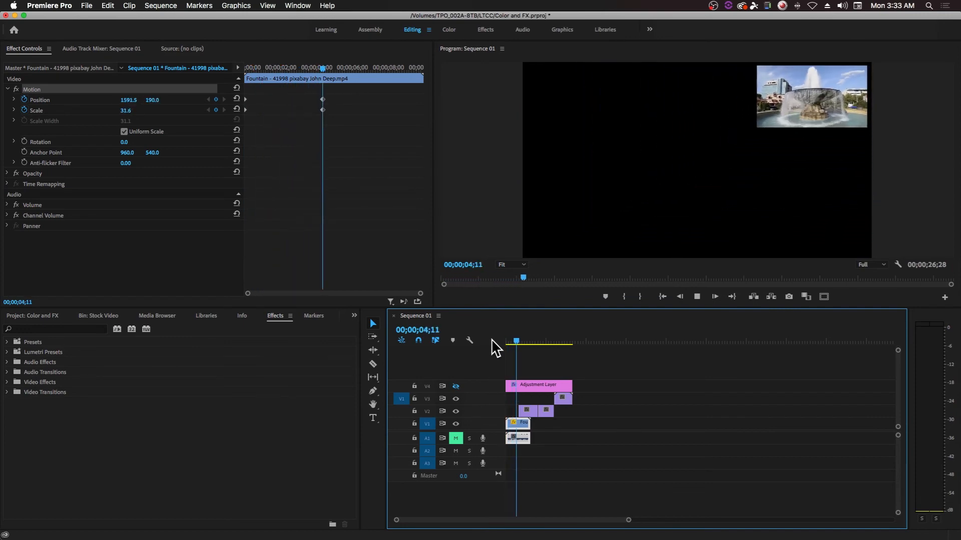
pyautogui.press('space')
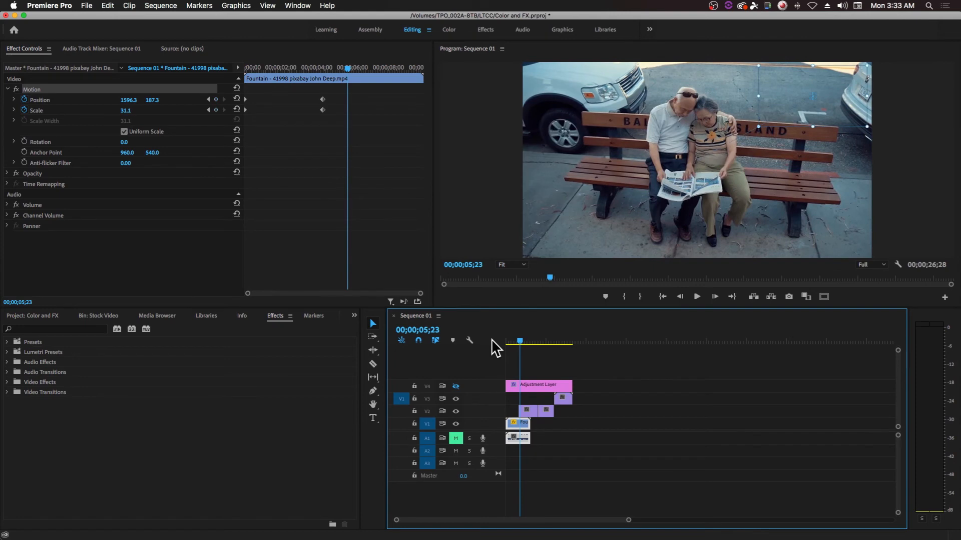
pyautogui.press('Home')
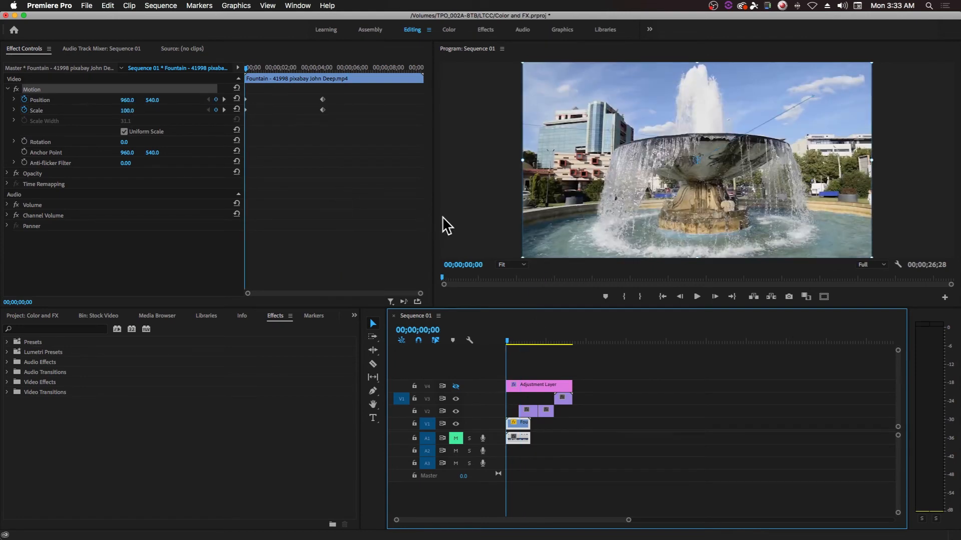
# Apply Ease Out temporal interpolation to the Position and Scale keyframes at the Fountain clip's start
pyautogui.click(256, 90)
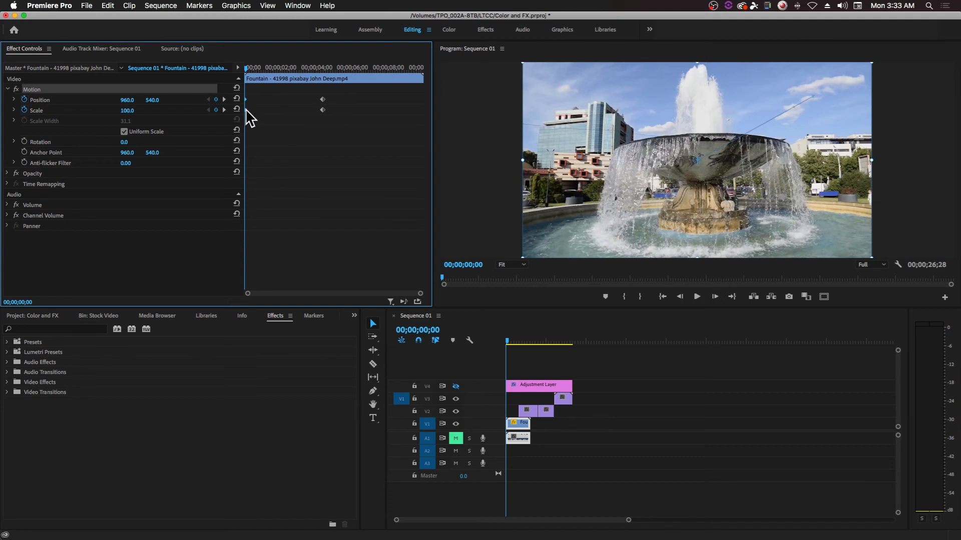
pyautogui.rightClick(245, 109)
pyautogui.moveTo(335, 194)
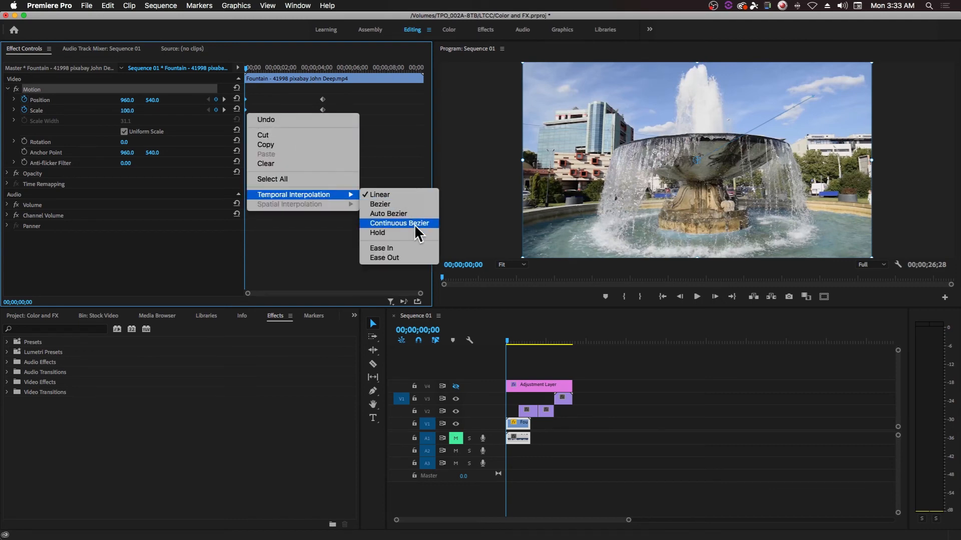
pyautogui.click(394, 257)
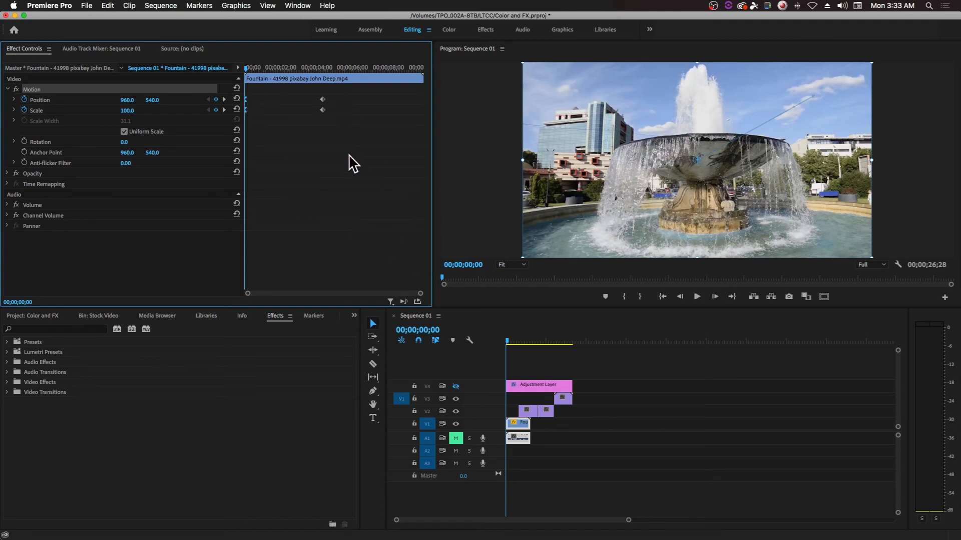
# Apply Ease In temporal interpolation to the Position and Scale keyframes at 00;00;04;12
pyautogui.moveTo(334, 91); pyautogui.dragTo(311, 120)
pyautogui.rightClick(322, 109)
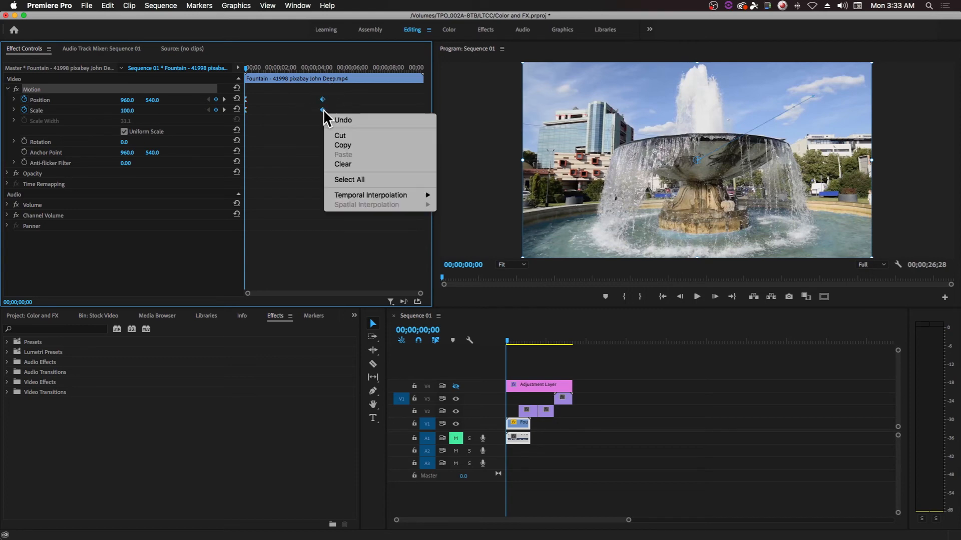
pyautogui.moveTo(428, 197)
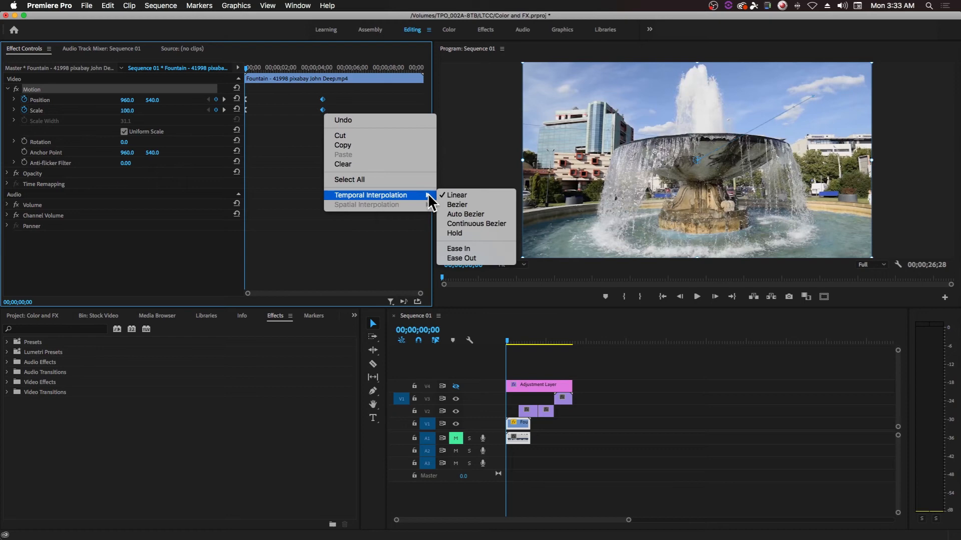
pyautogui.click(475, 248)
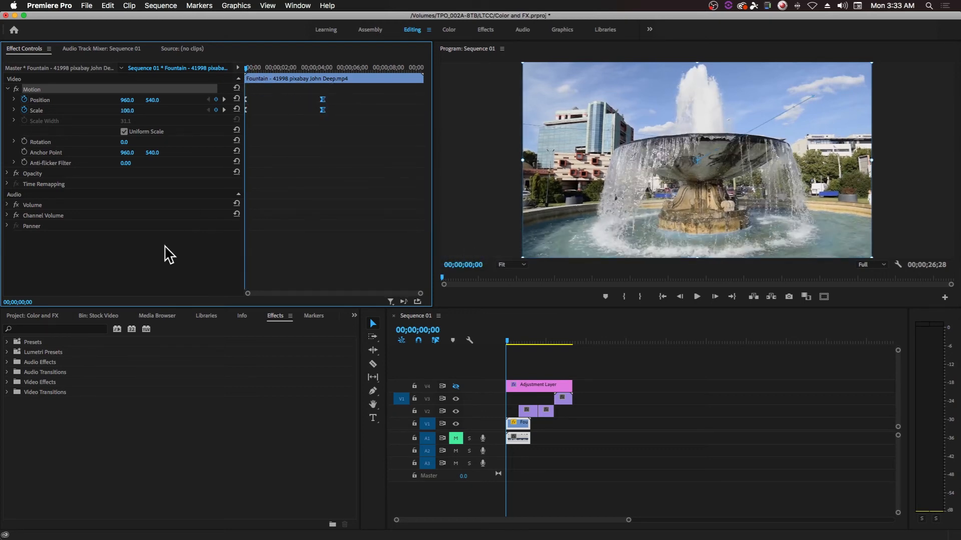
# Play the eased Fountain animation from the beginning twice to examine how the movement starts and stops
pyautogui.press('space')
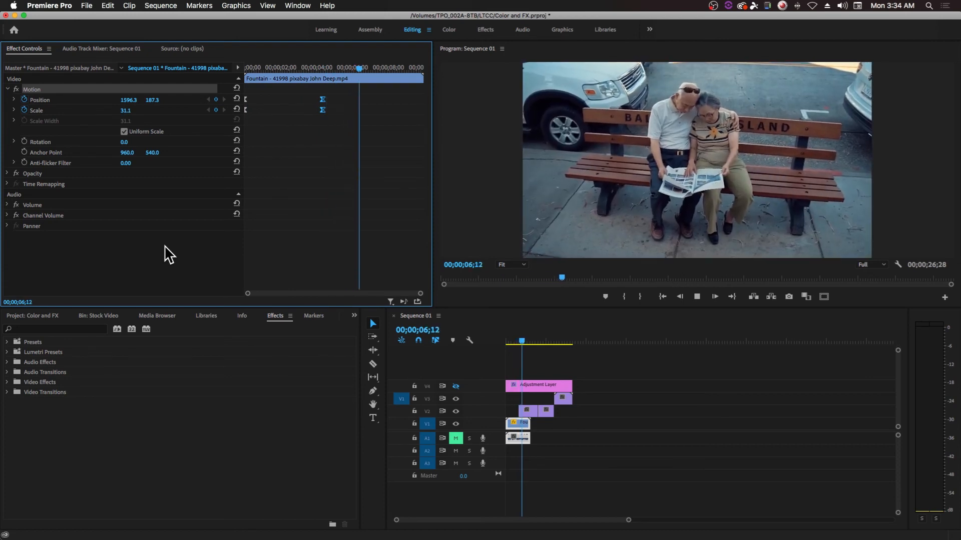
pyautogui.press('space')
pyautogui.press('Home')
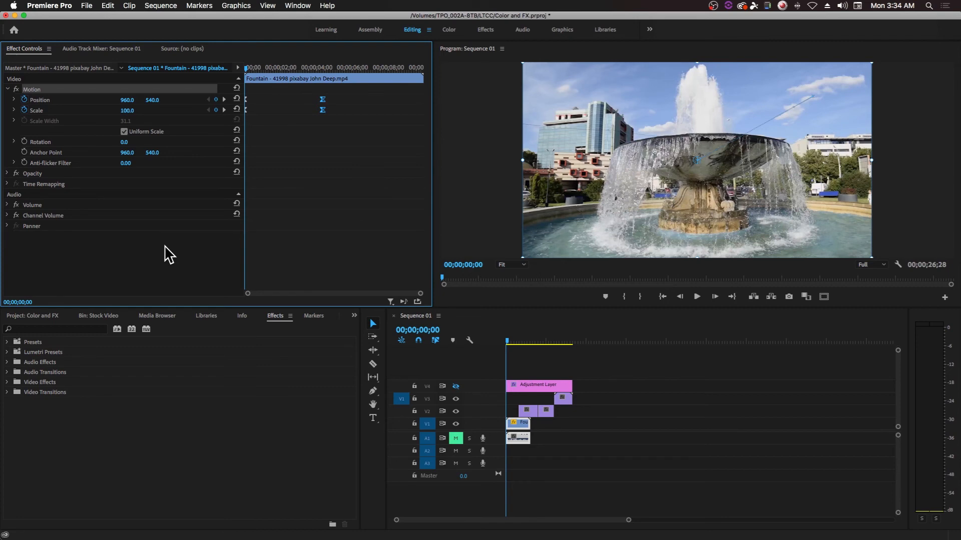
pyautogui.press('space')
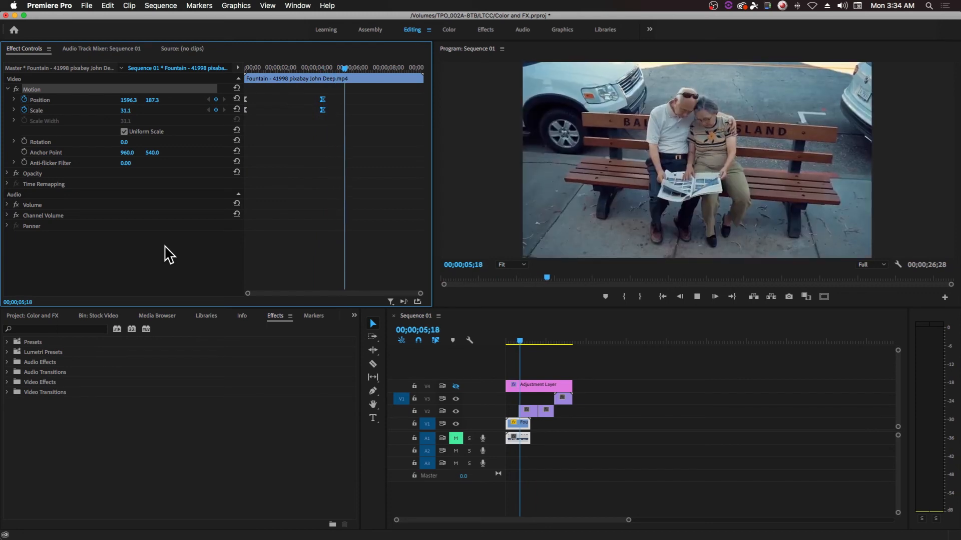
pyautogui.press('space')
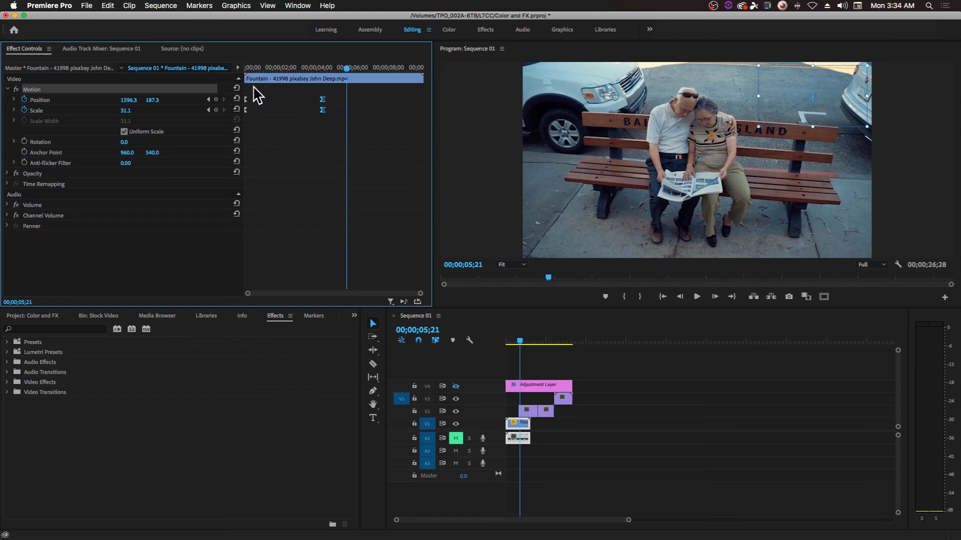
# Expand the Scale and Position graphs to examine their velocity curves over the animation, and collapse both again
pyautogui.moveTo(253, 86); pyautogui.dragTo(233, 117)
pyautogui.moveTo(296, 86); pyautogui.dragTo(339, 154)
pyautogui.click(340, 137)
pyautogui.click(14, 110)
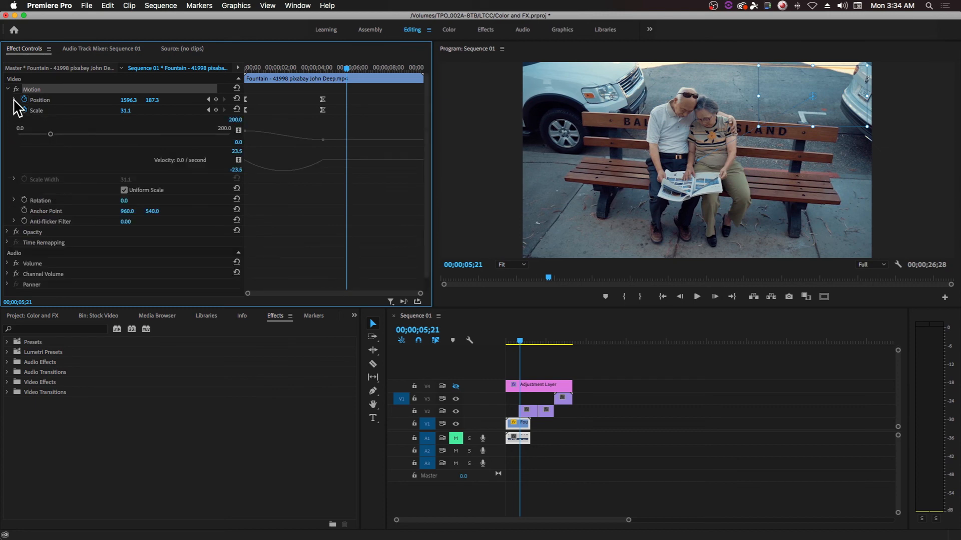
pyautogui.click(14, 100)
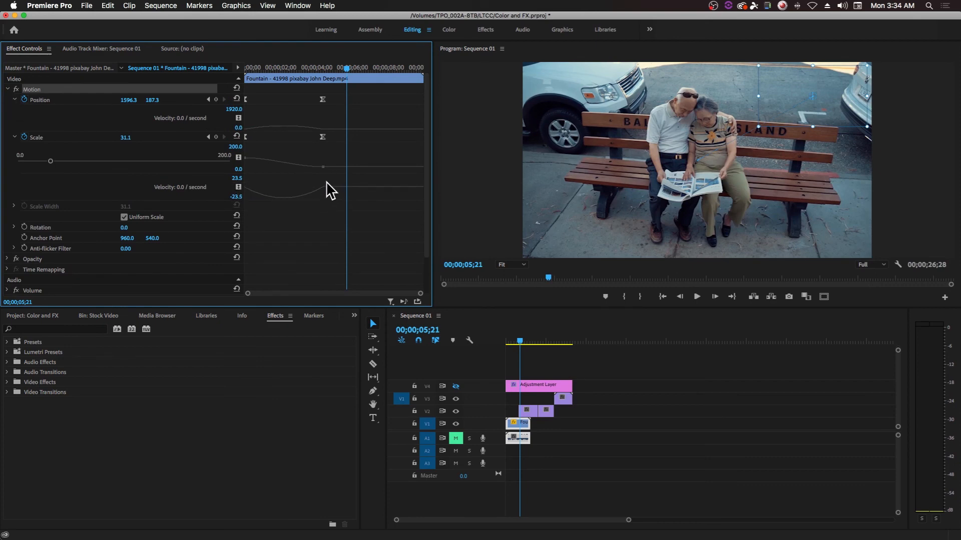
pyautogui.moveTo(322, 69); pyautogui.dragTo(237, 64)
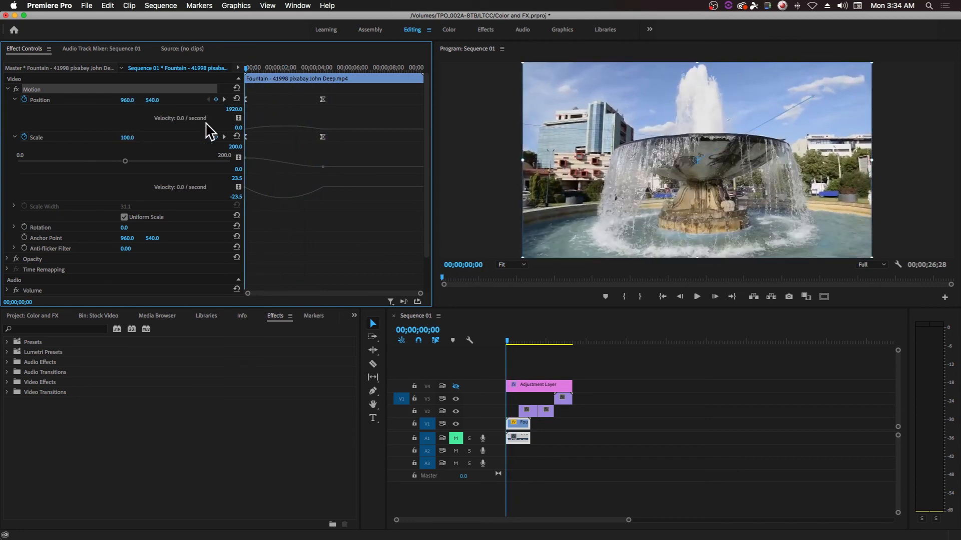
pyautogui.click(15, 137)
pyautogui.click(15, 100)
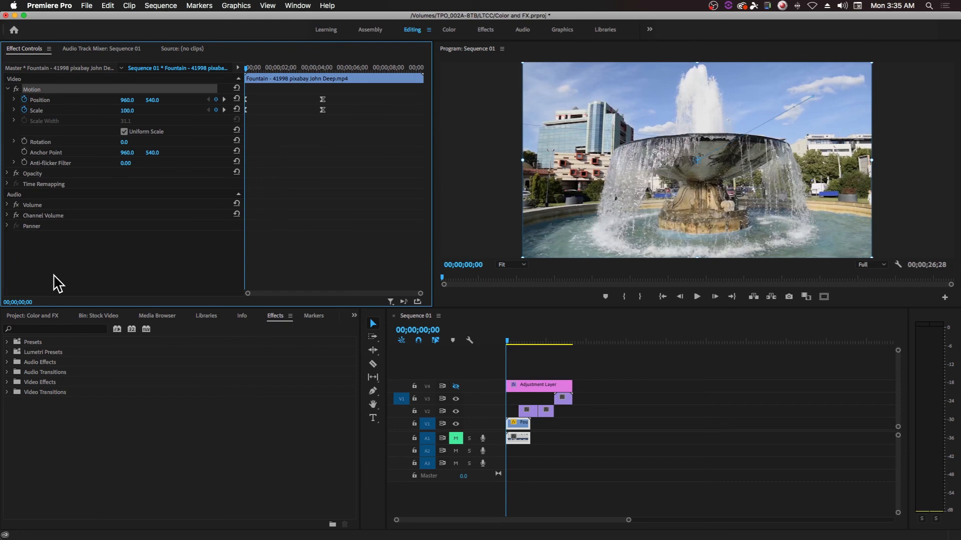
# Deselect Motion and expand the Fountain clip's Time Remapping and Channel Volume settings
pyautogui.click(53, 260)
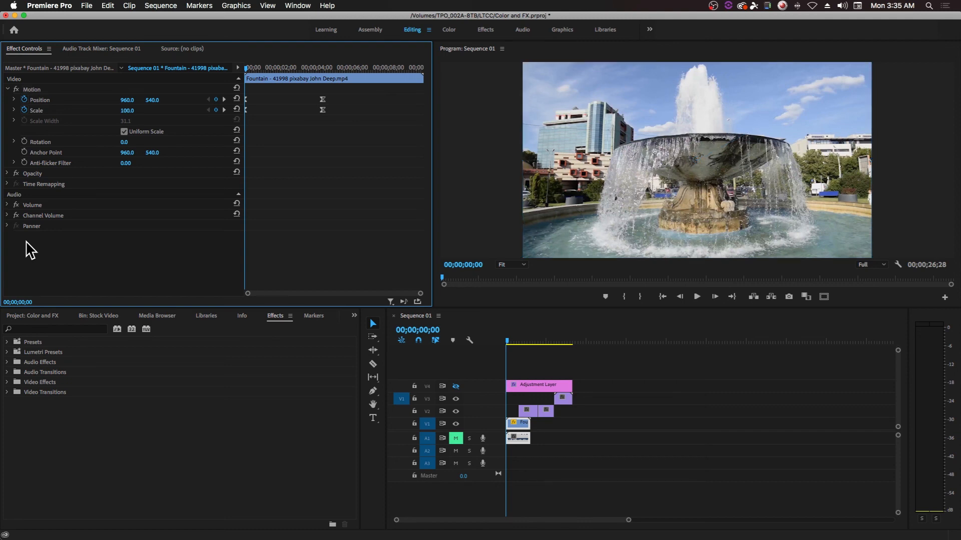
pyautogui.click(7, 184)
pyautogui.click(7, 226)
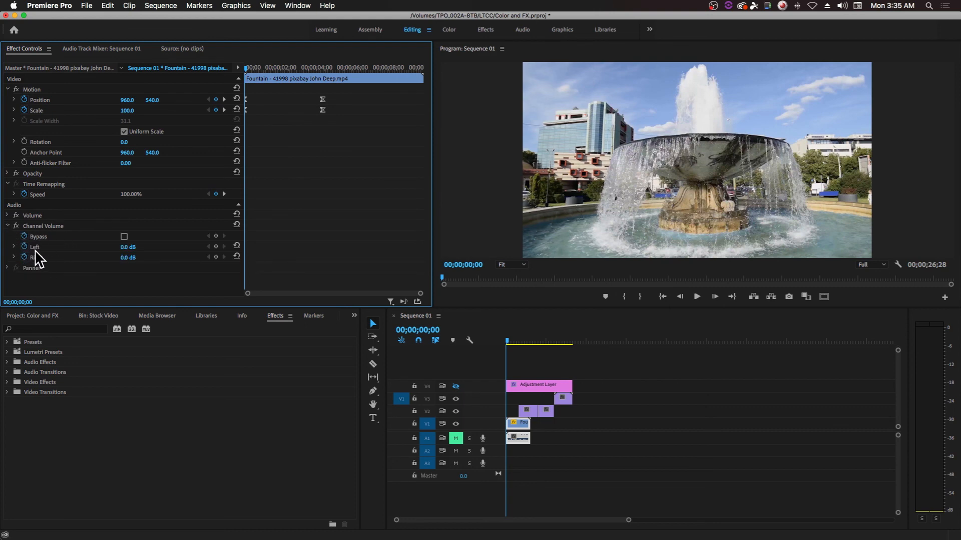
# Try changing the Left level of Channel Volume at 00;00;02;05 and undo the change
pyautogui.moveTo(257, 65); pyautogui.dragTo(283, 66)
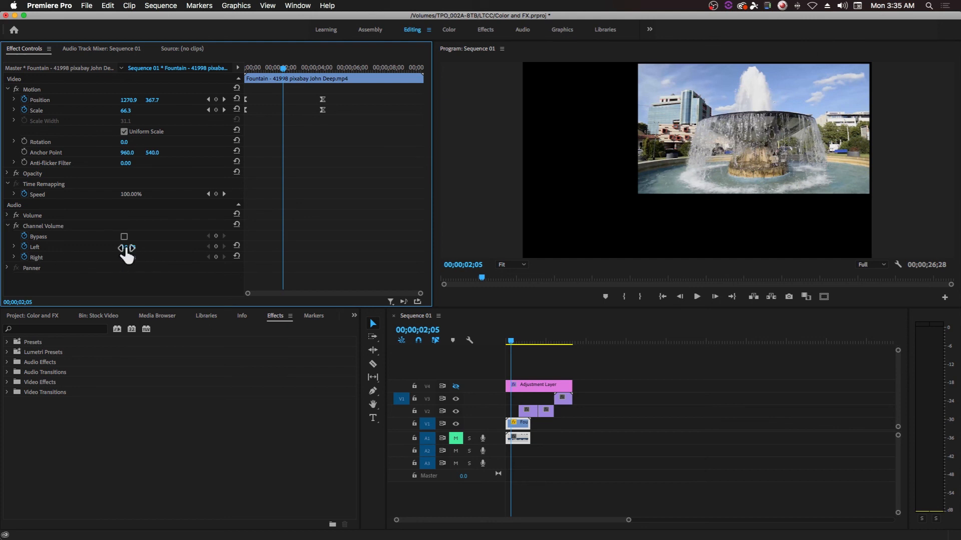
pyautogui.moveTo(127, 248); pyautogui.dragTo(150, 248)
pyautogui.press('super+z')
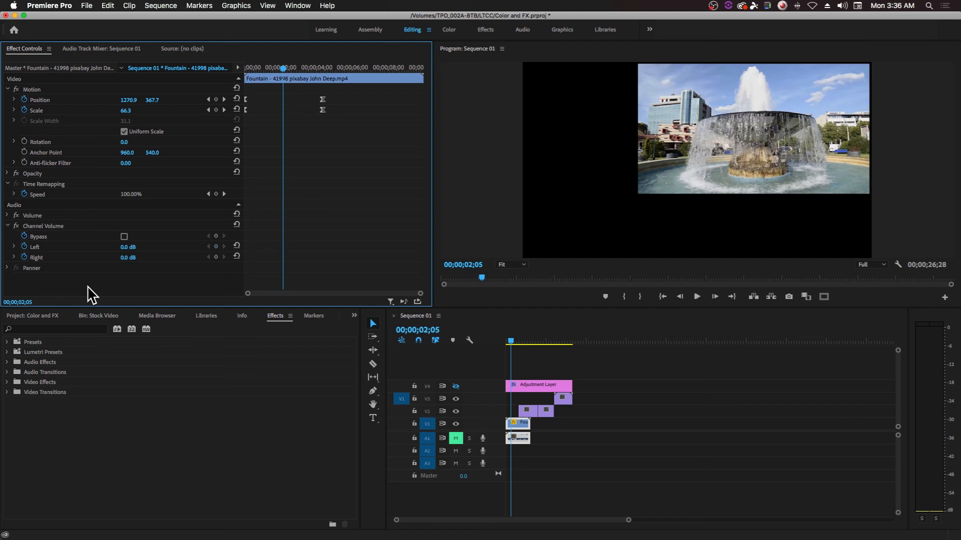